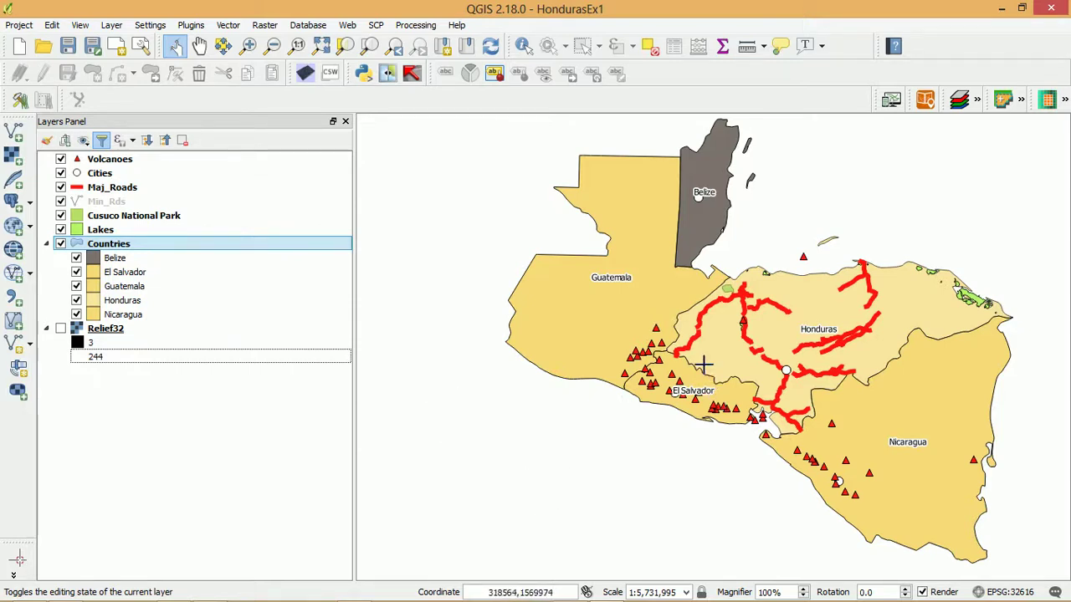
- Make Countries the current layer in the Layers Panel and bring up its context menu
{"action": "left_click", "coordinate": [182, 247]}
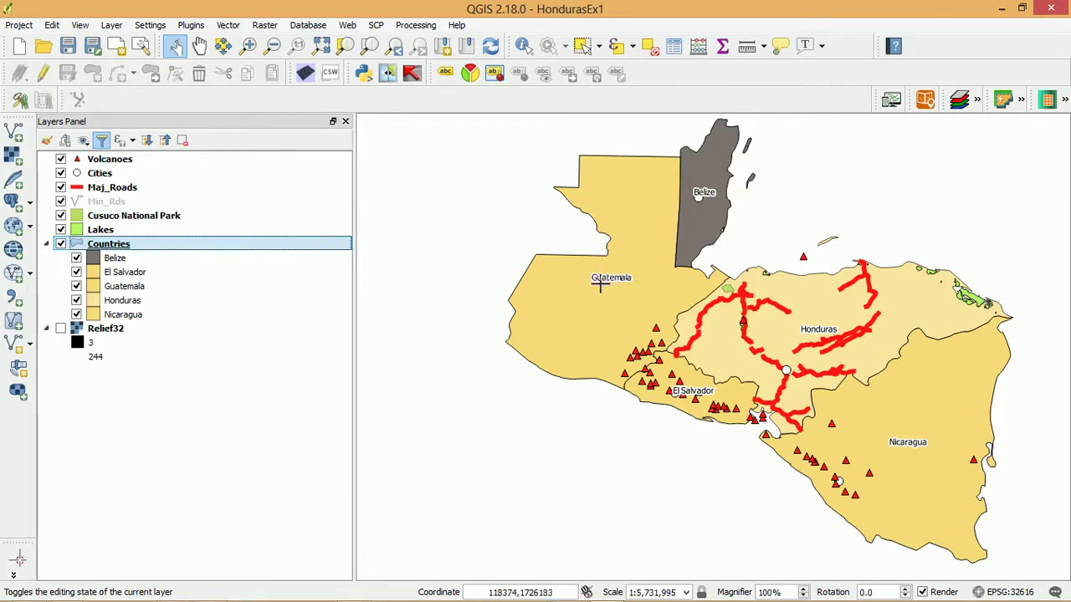
{"action": "right_click", "coordinate": [117, 245]}
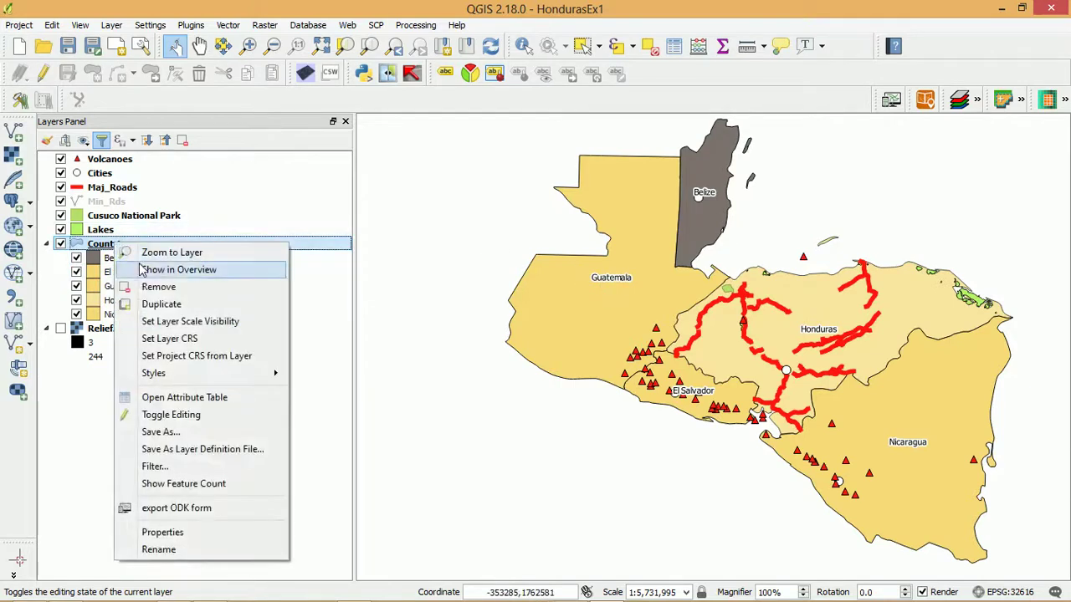
- Open the Countries attribute table to review the five countries' name and code fields
{"action": "left_click", "coordinate": [174, 400]}
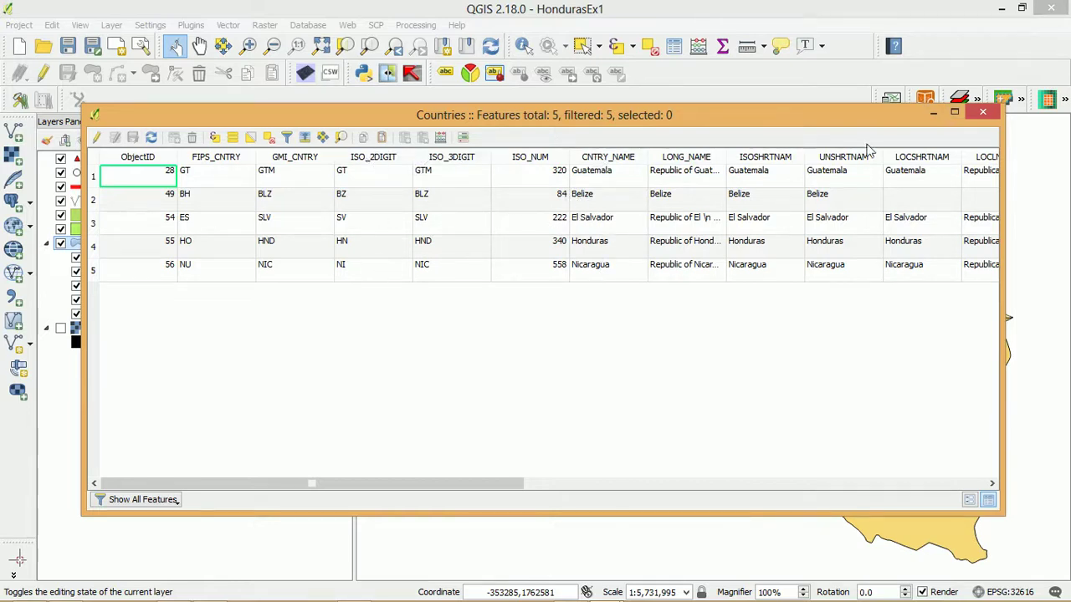
- Close the attribute table and open the CNTRY_NAME label expression in a floating Layer Styling panel
{"action": "left_click", "coordinate": [982, 110]}
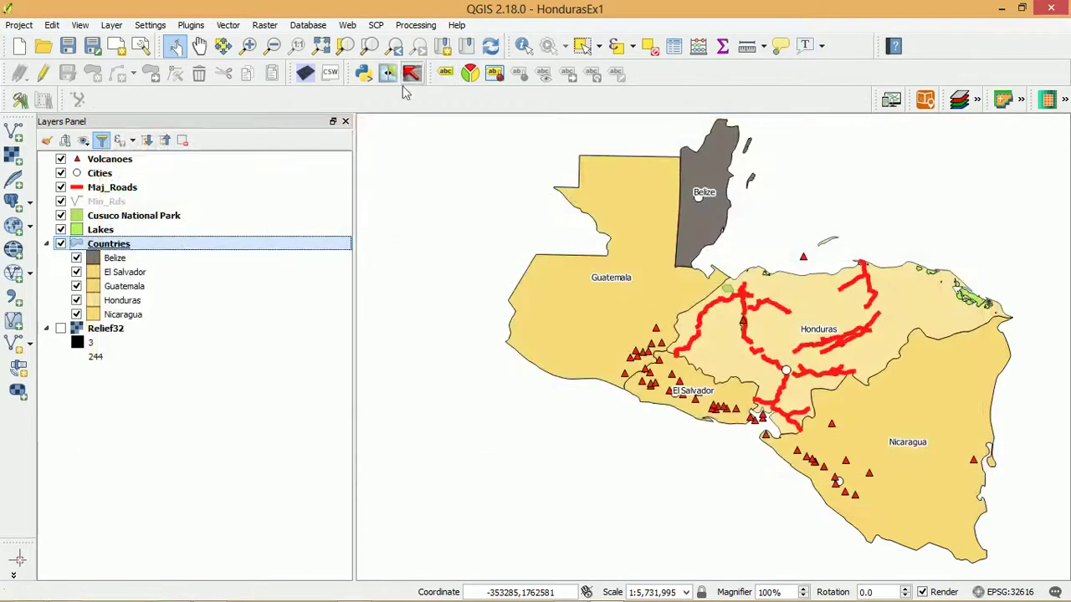
{"action": "left_click", "coordinate": [449, 76]}
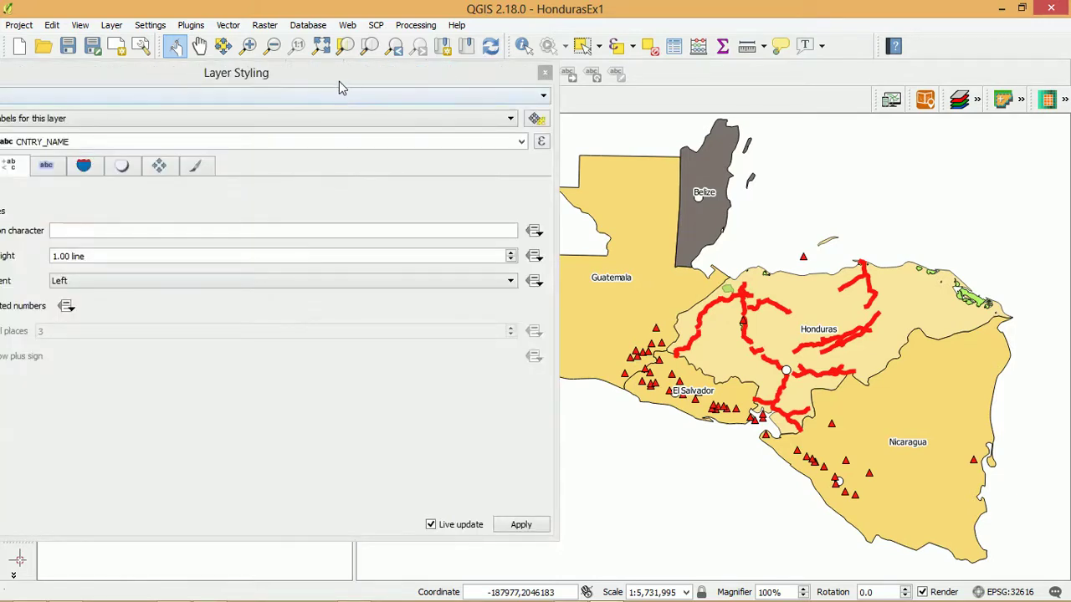
{"action": "left_click_drag", "start_coordinate": [339, 81], "coordinate": [482, 49]}
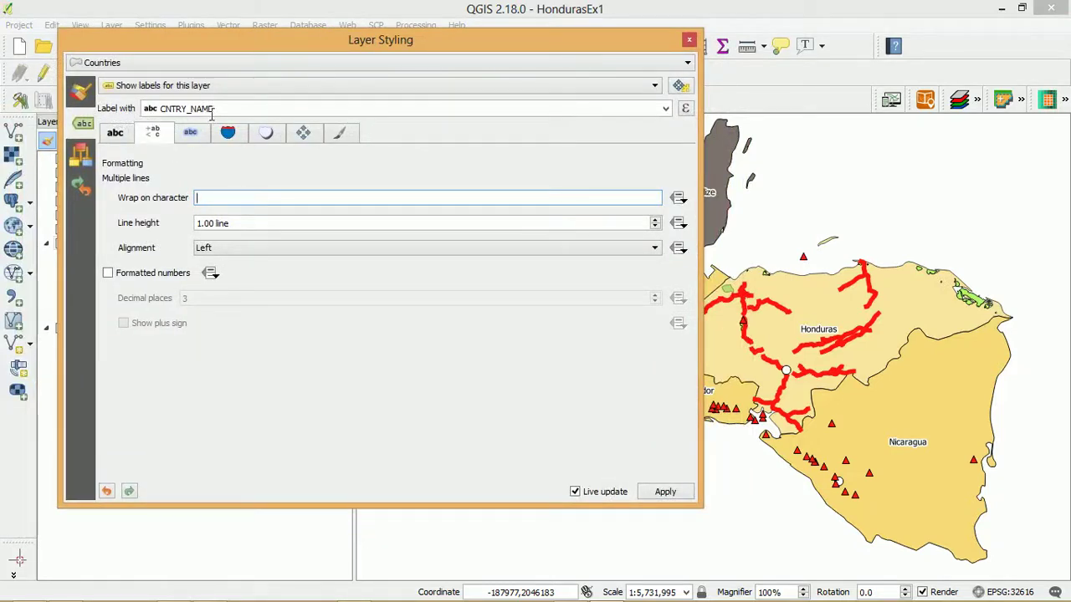
{"action": "left_click", "coordinate": [117, 133]}
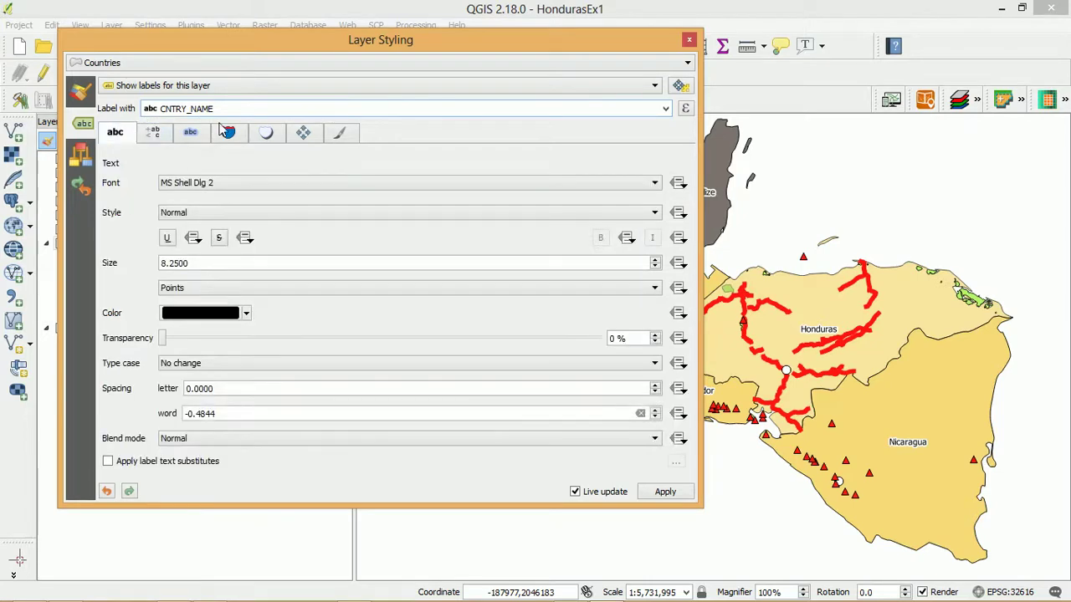
{"action": "left_click", "coordinate": [685, 110]}
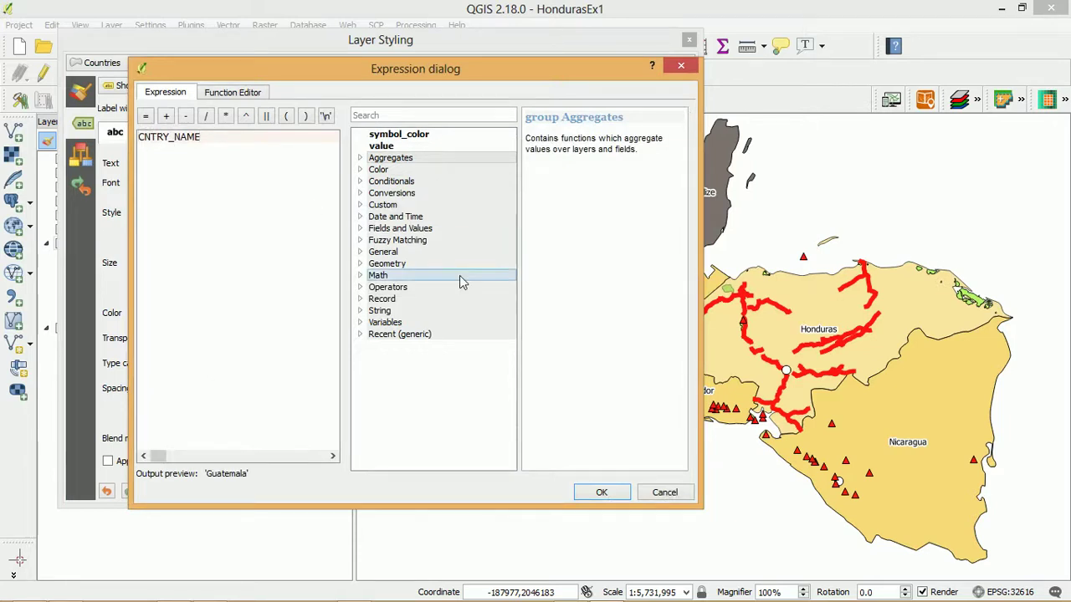
- Set the label expression to CNTRY_NAME + '\n' + "ISO_3DIGIT" to stack each ISO code under its name
{"action": "left_click", "coordinate": [362, 228]}
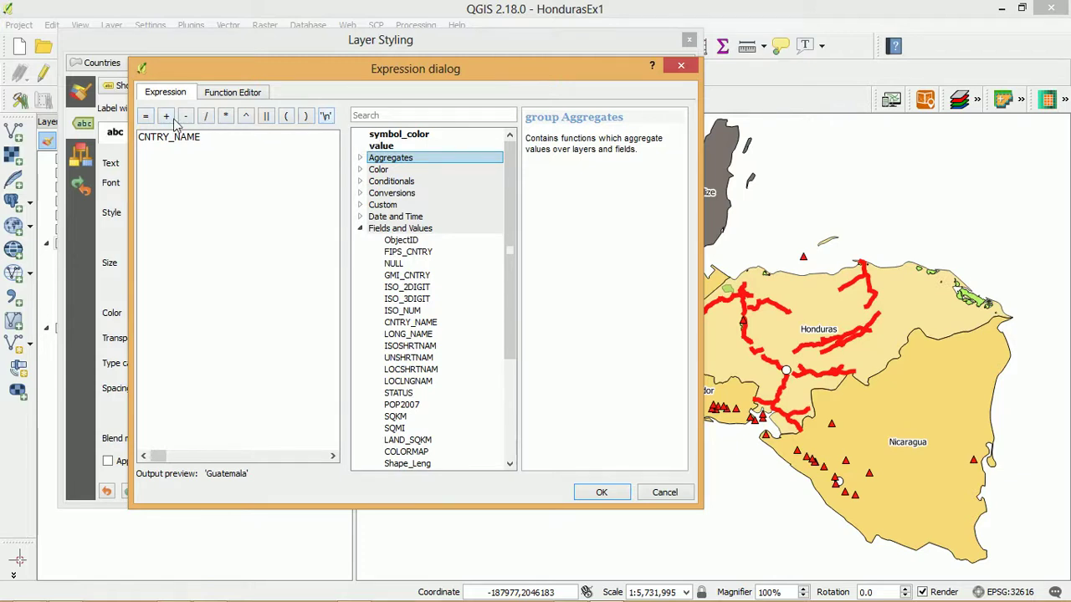
{"action": "left_click", "coordinate": [205, 137]}
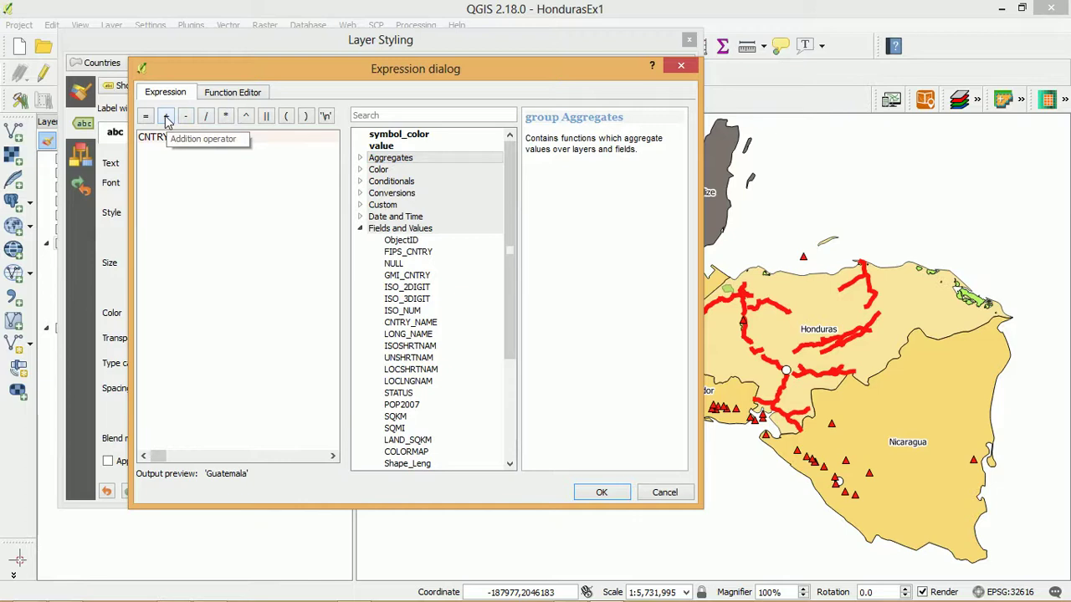
{"action": "left_click", "coordinate": [166, 116]}
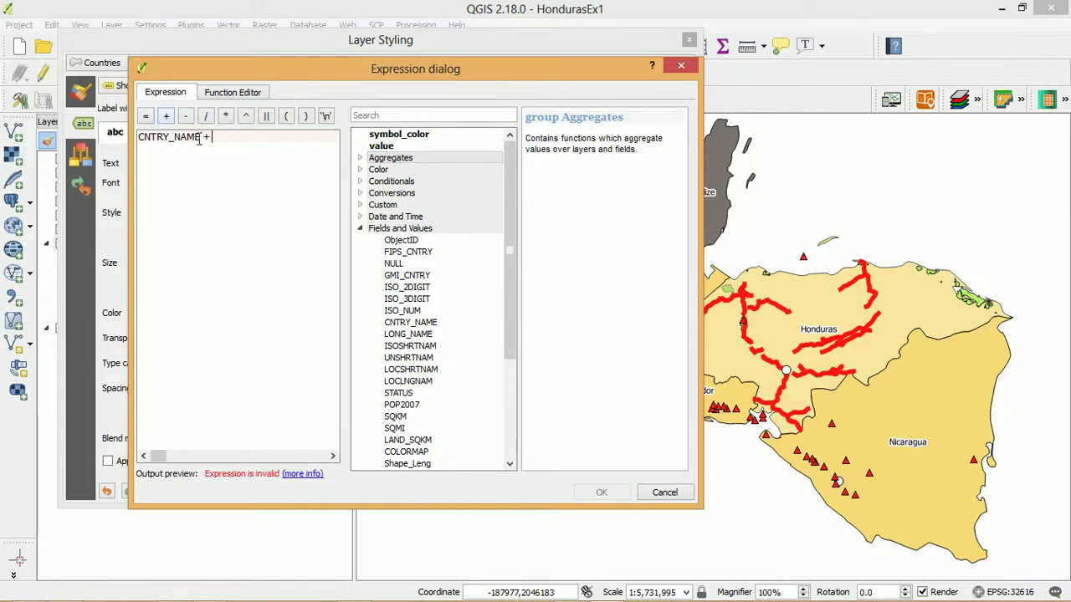
{"action": "left_click", "coordinate": [326, 116]}
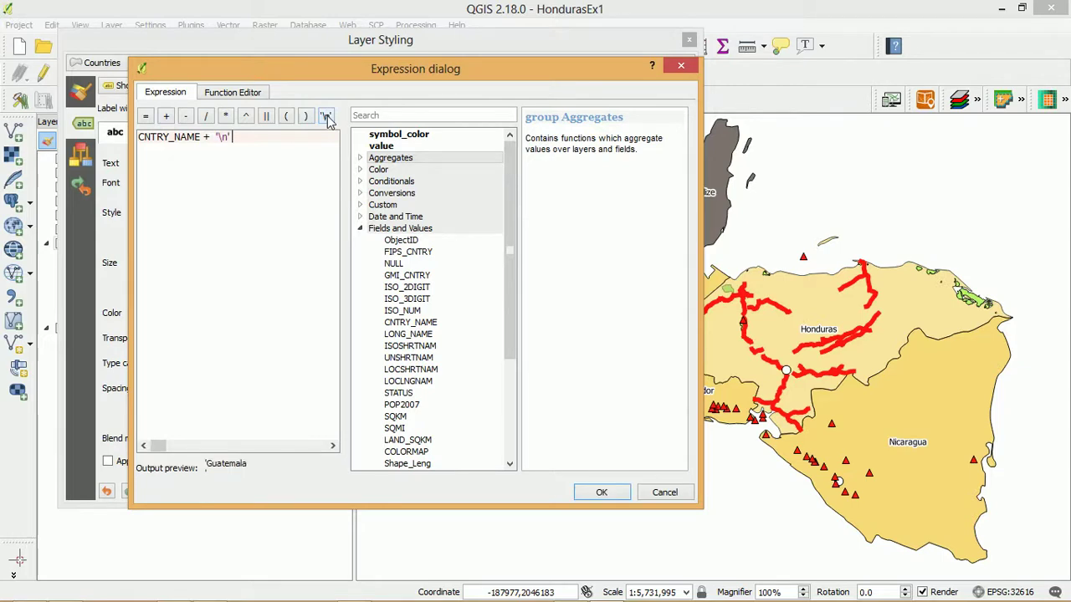
{"action": "left_click", "coordinate": [168, 118]}
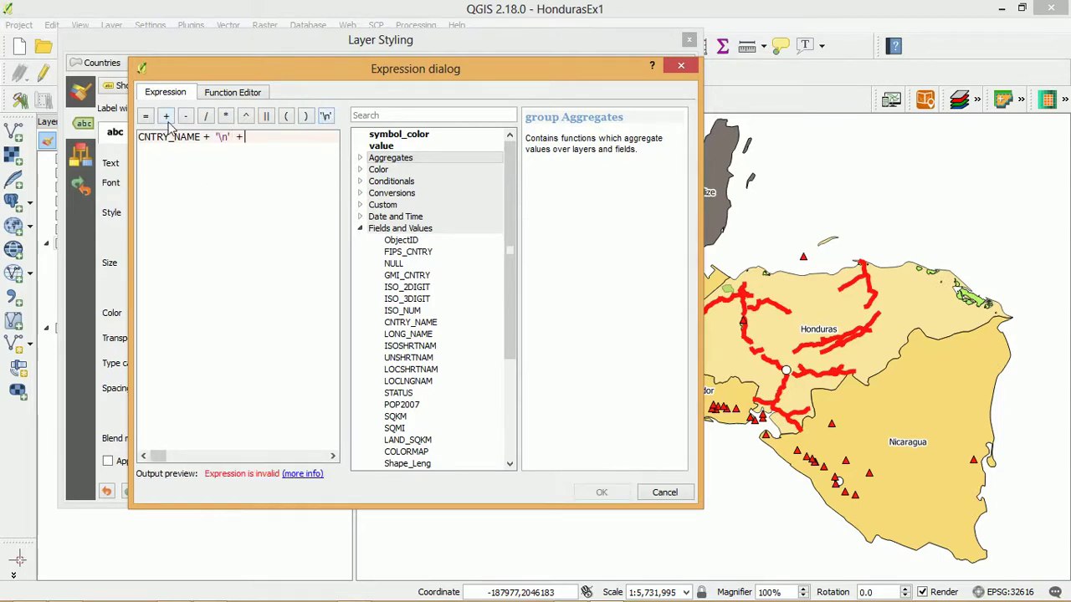
{"action": "double_click", "coordinate": [410, 299]}
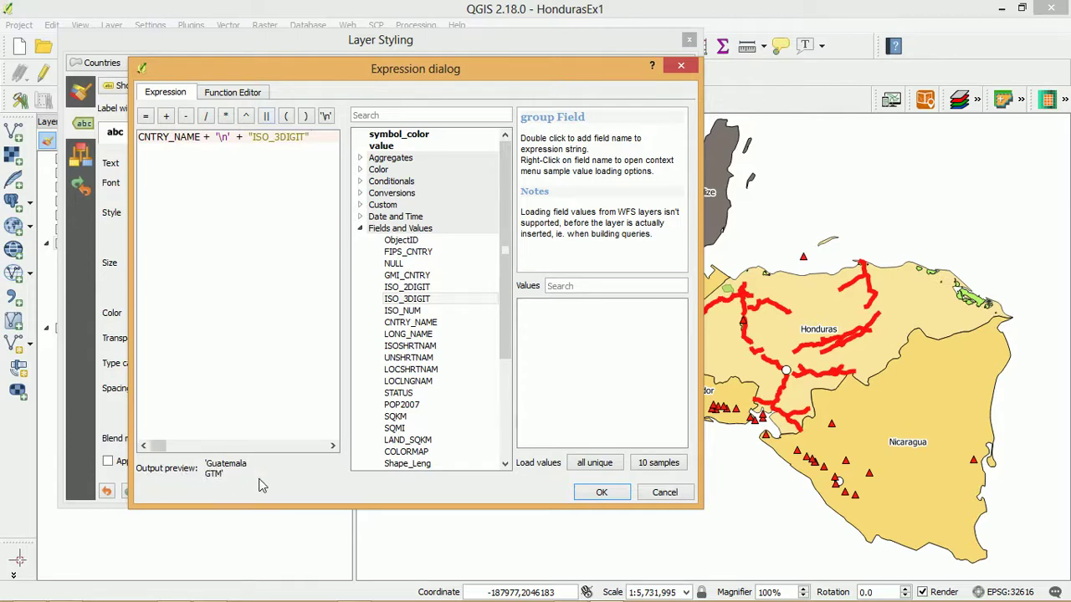
{"action": "left_click", "coordinate": [602, 493]}
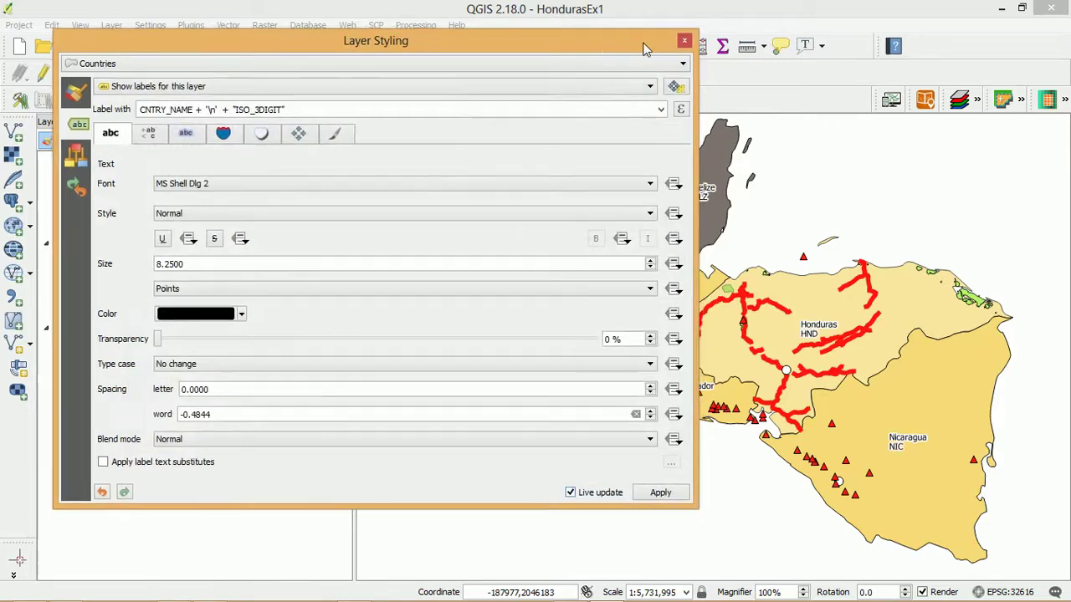
{"action": "left_click_drag", "start_coordinate": [644, 48], "coordinate": [486, 55]}
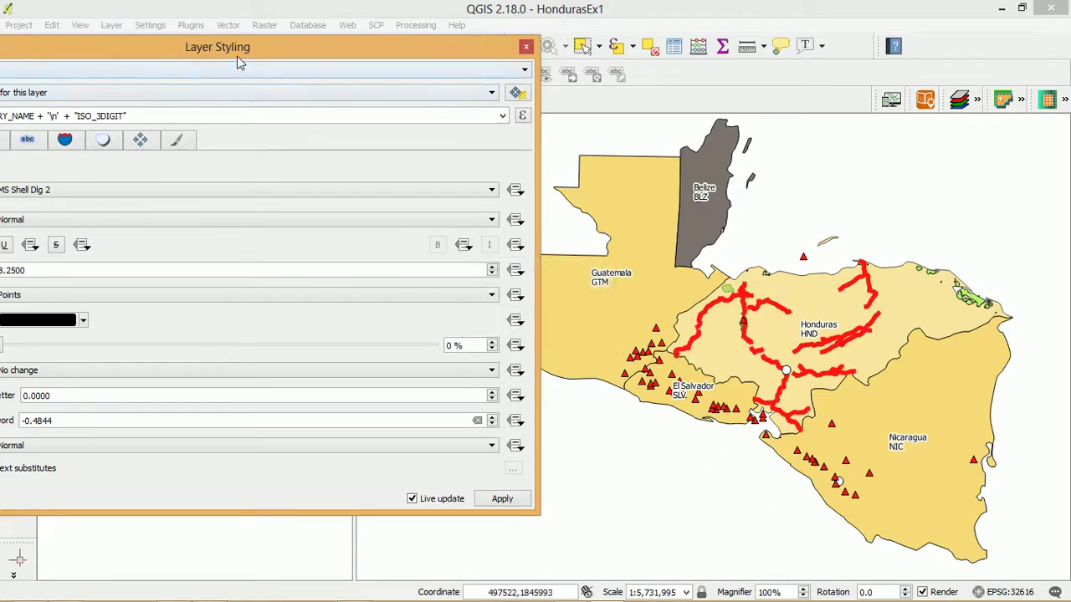
- Trim the label expression back to CNTRY_NAME and apply it
{"action": "left_click_drag", "start_coordinate": [251, 47], "coordinate": [516, 52]}
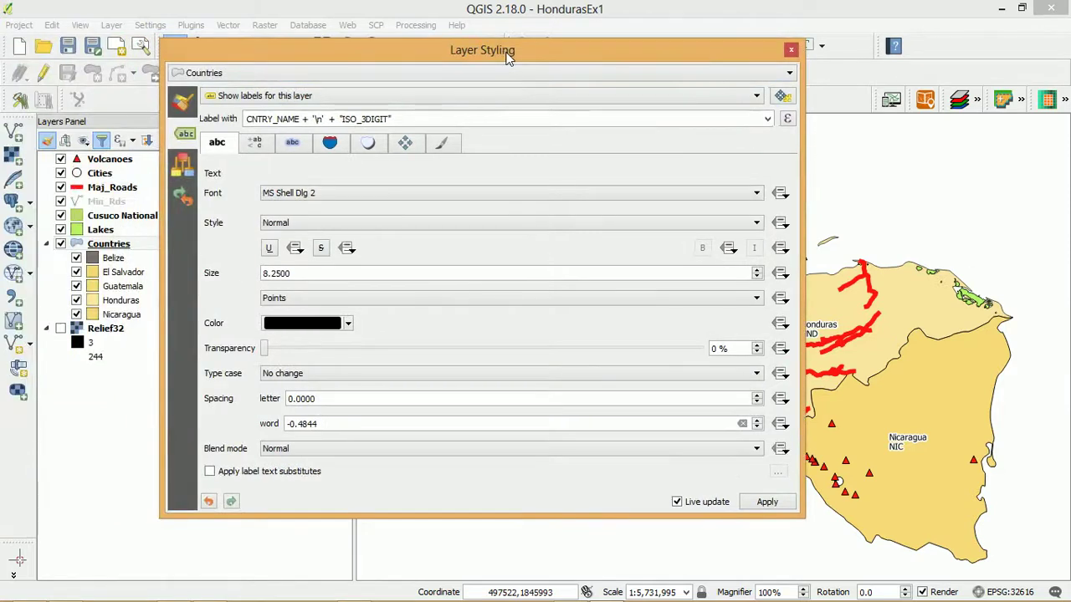
{"action": "left_click", "coordinate": [413, 119]}
{"action": "key", "text": "BackSpace"}
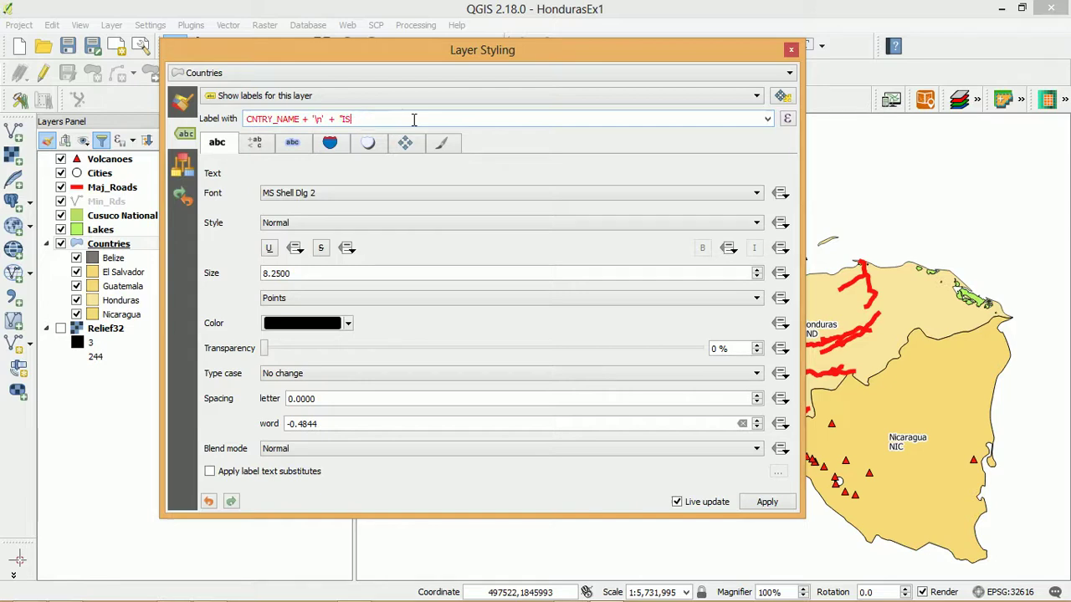
{"action": "key", "text": "BackSpace"}
{"action": "key", "text": "BackSpace"}
{"action": "key", "text": "BackSpace"}
{"action": "left_click", "coordinate": [766, 502]}
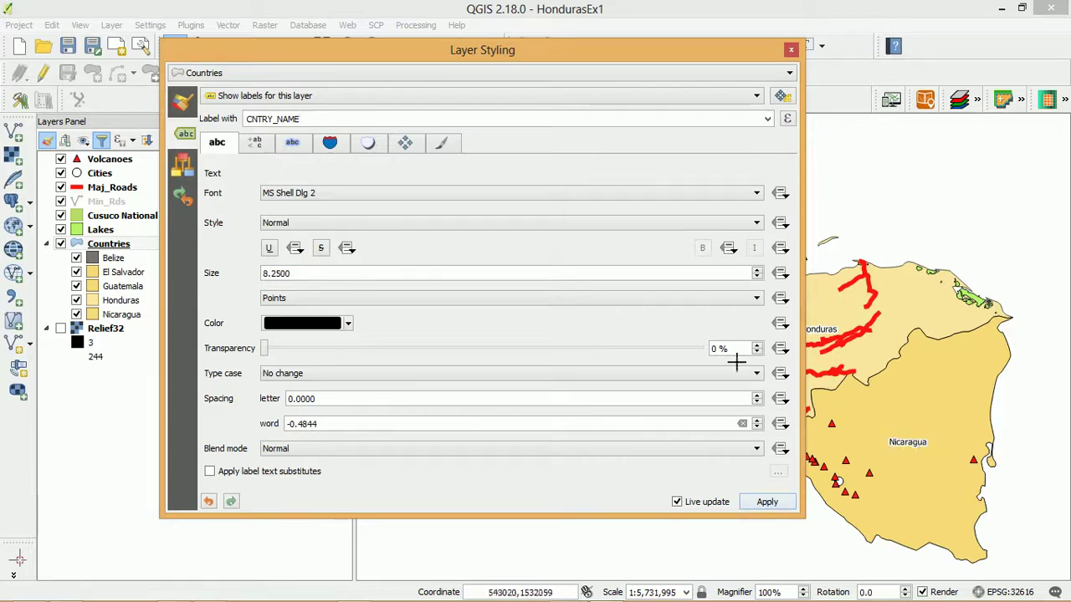
- Switch the Label with field to LONG_NAME, showing names like Republic of Nicaragua
{"action": "left_click", "coordinate": [767, 119]}
{"action": "scroll", "coordinate": [580, 206], "scroll_direction": "up", "scroll_amount": 5}
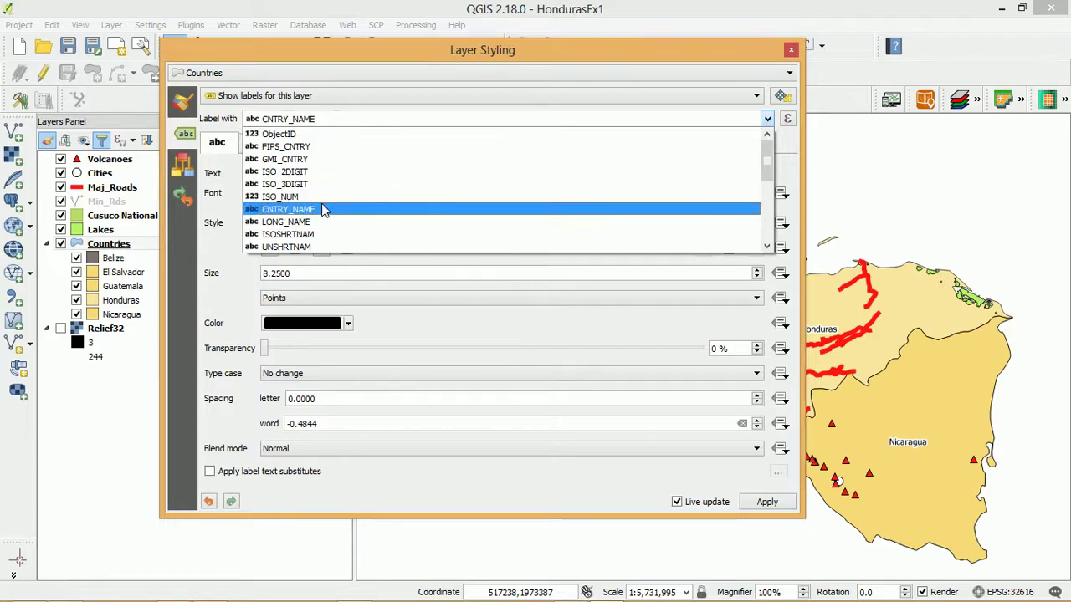
{"action": "key", "text": "Escape"}
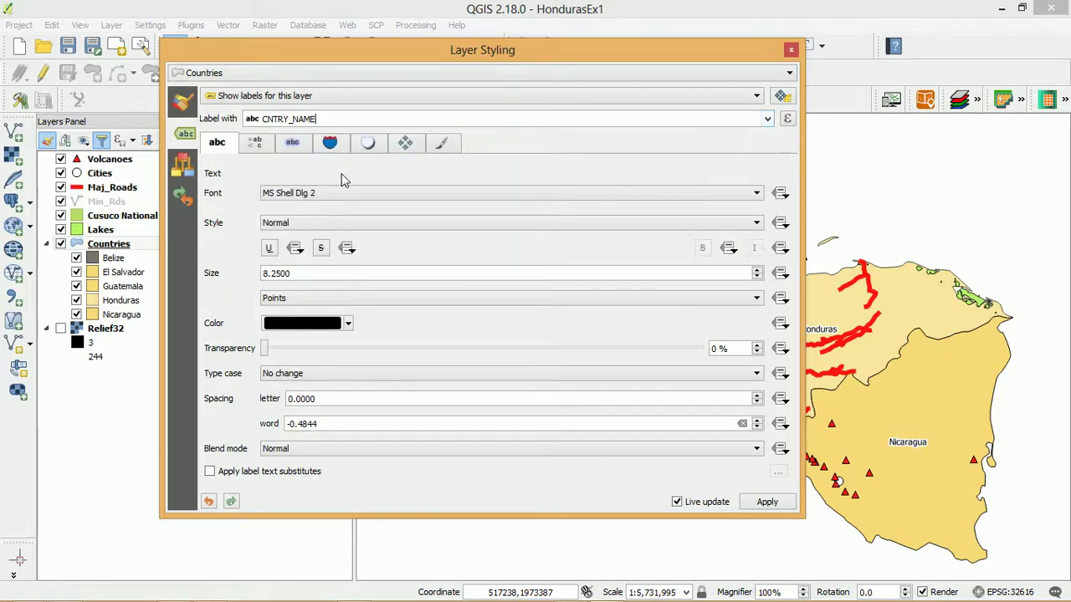
{"action": "left_click", "coordinate": [766, 119]}
{"action": "left_click", "coordinate": [293, 222]}
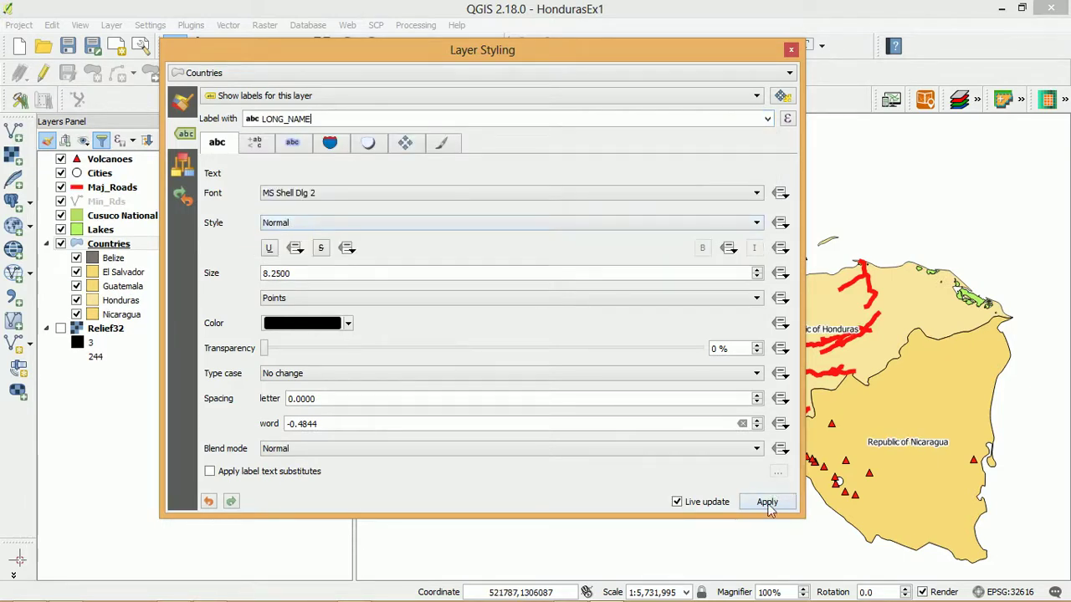
{"action": "left_click_drag", "start_coordinate": [625, 66], "coordinate": [409, 189]}
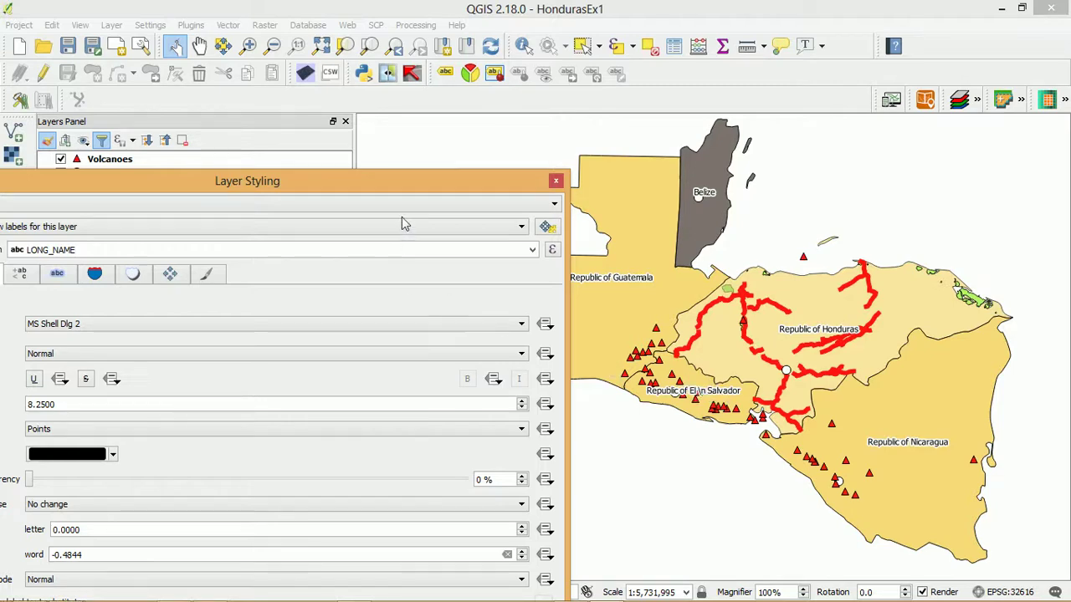
{"action": "left_click_drag", "start_coordinate": [382, 179], "coordinate": [651, 200]}
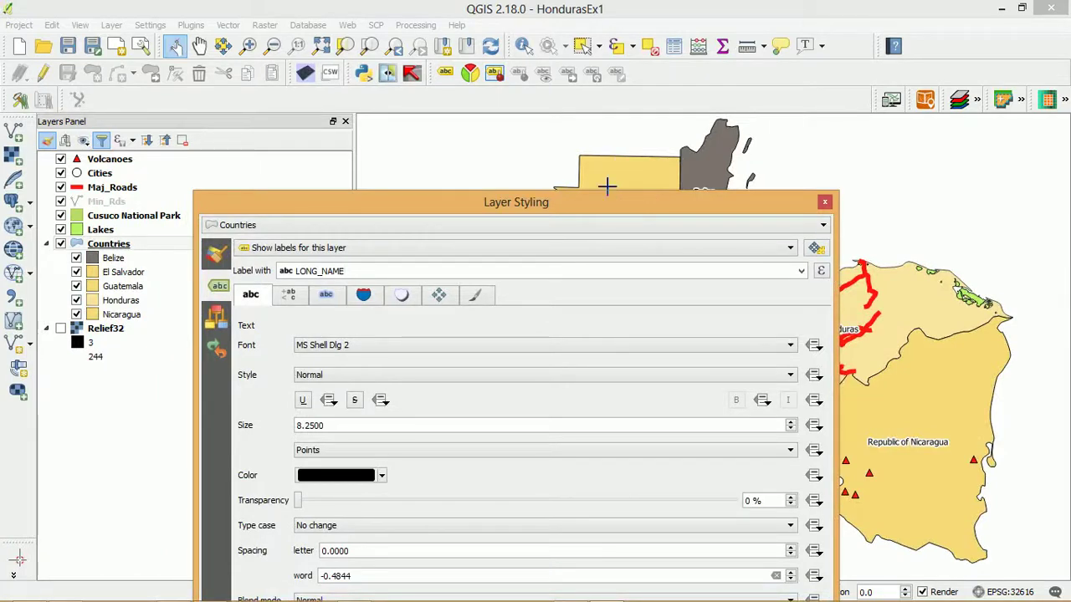
{"action": "left_click_drag", "start_coordinate": [607, 191], "coordinate": [406, 203]}
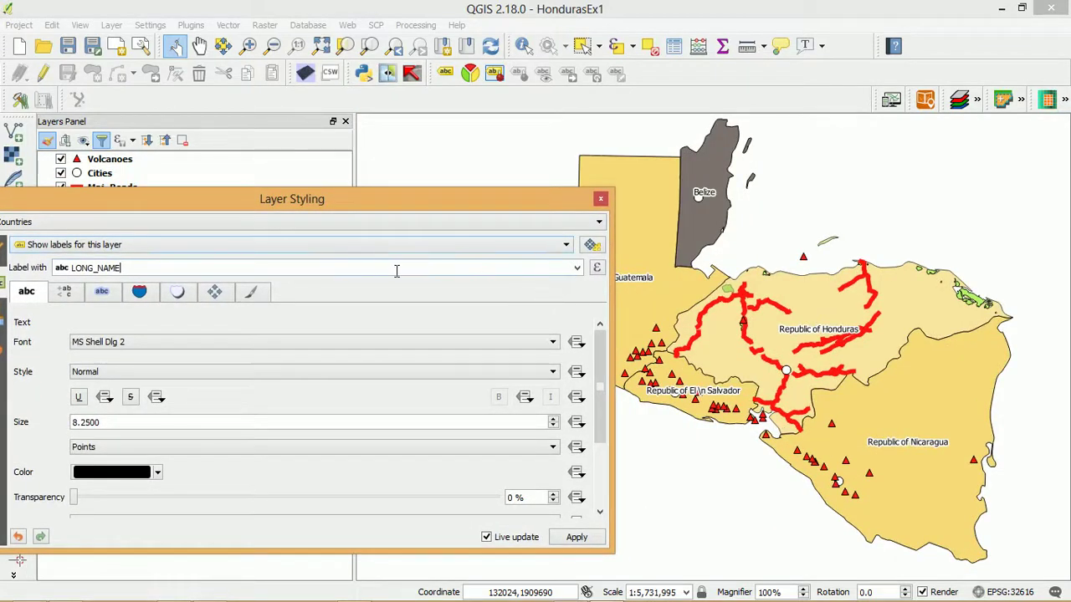
{"action": "left_click", "coordinate": [597, 269]}
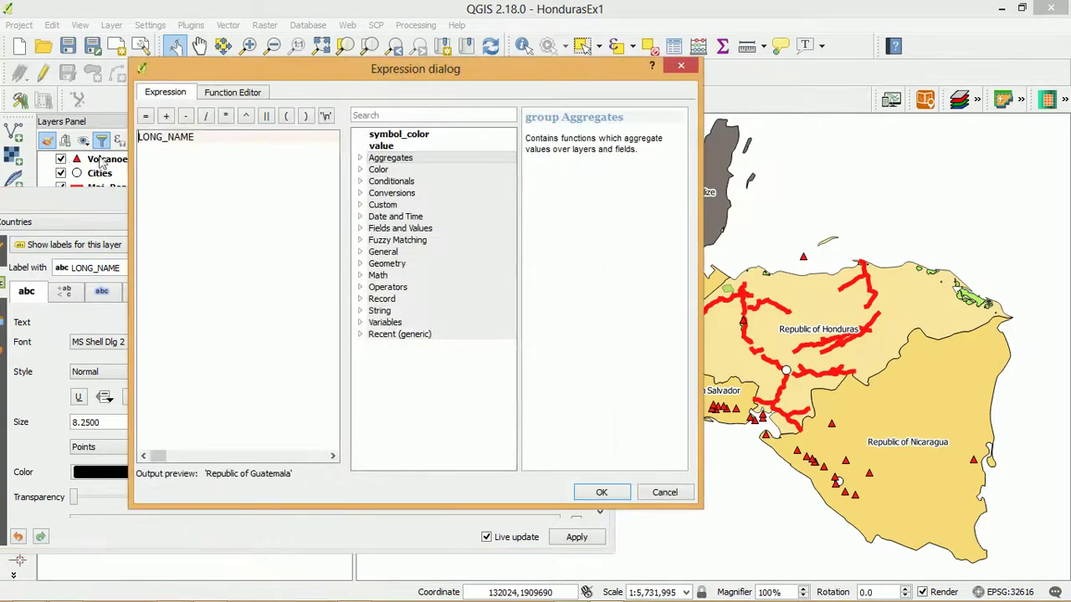
- Read the wordwrap function help, noting its wrap_length and delimiter_string arguments
{"action": "left_click", "coordinate": [362, 311]}
{"action": "scroll", "coordinate": [397, 356], "scroll_direction": "down", "scroll_amount": 4}
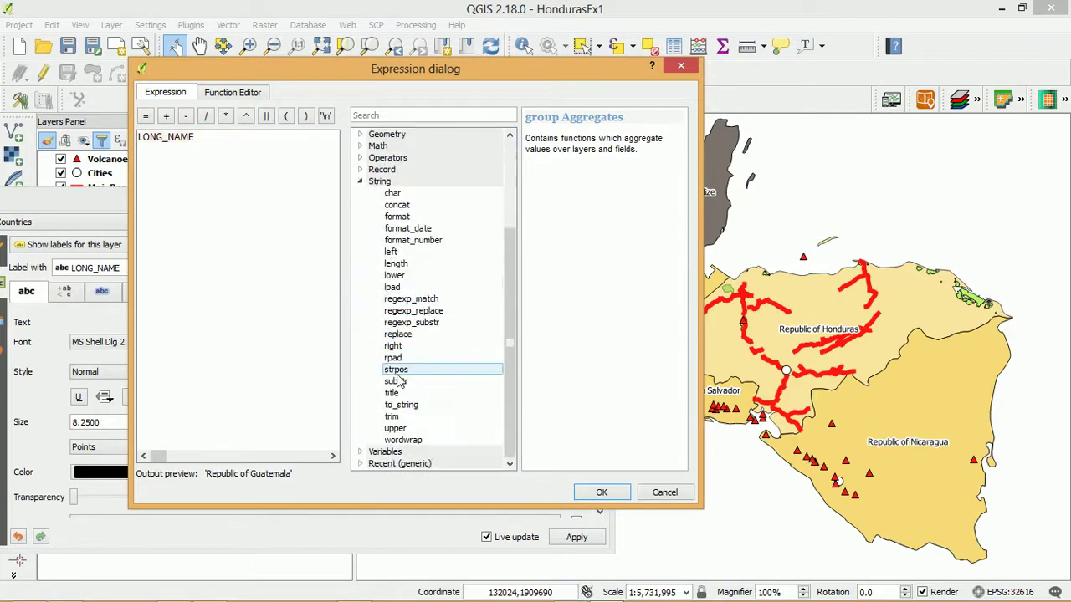
{"action": "left_click", "coordinate": [418, 442]}
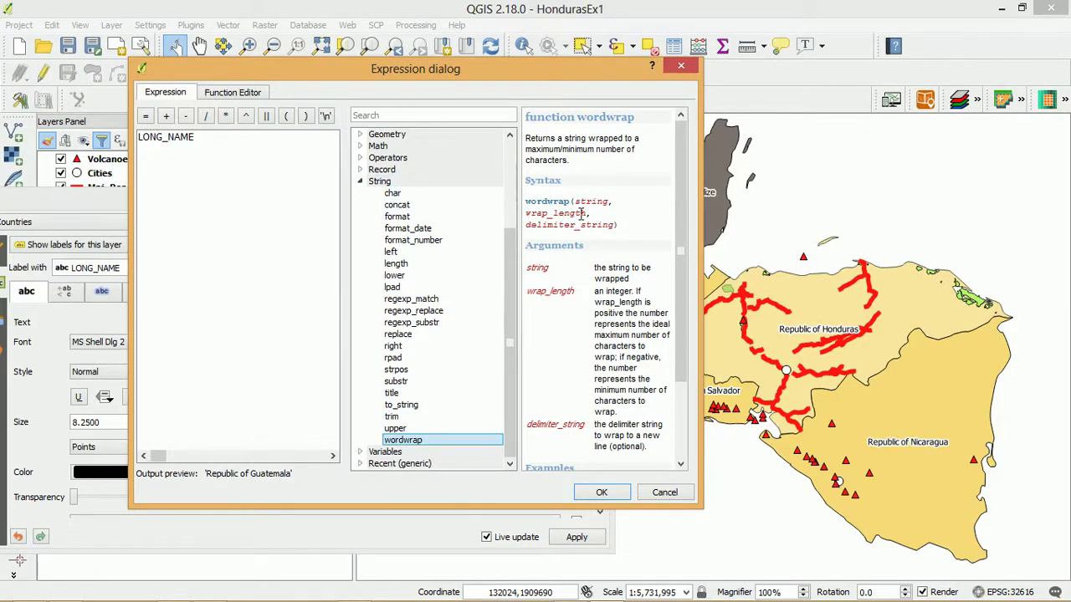
{"action": "left_click_drag", "start_coordinate": [589, 214], "coordinate": [527, 220]}
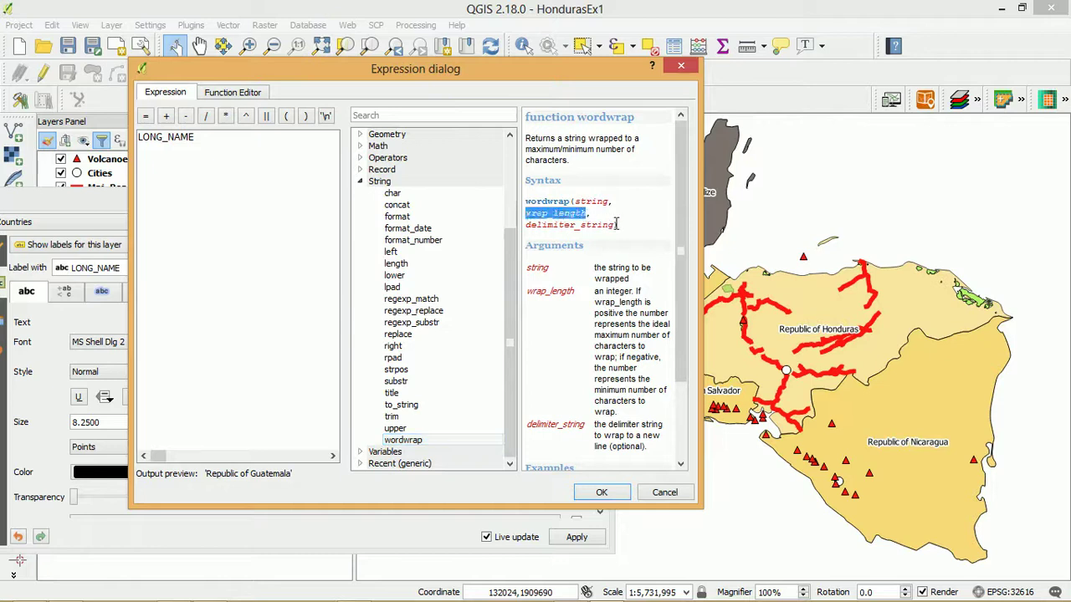
{"action": "left_click_drag", "start_coordinate": [617, 224], "coordinate": [530, 224]}
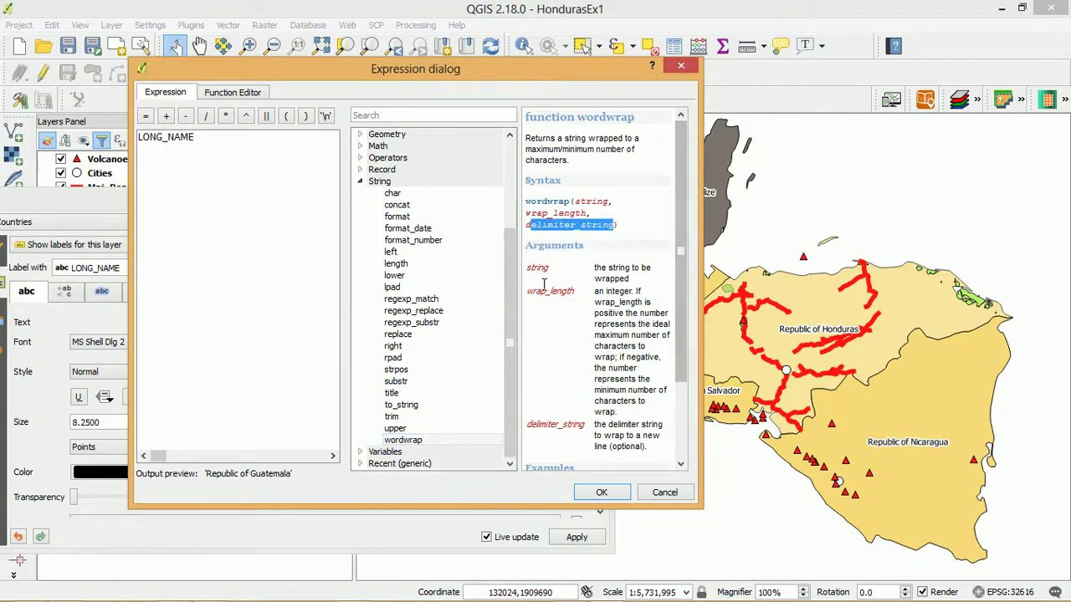
{"action": "left_click_drag", "start_coordinate": [681, 251], "coordinate": [694, 291]}
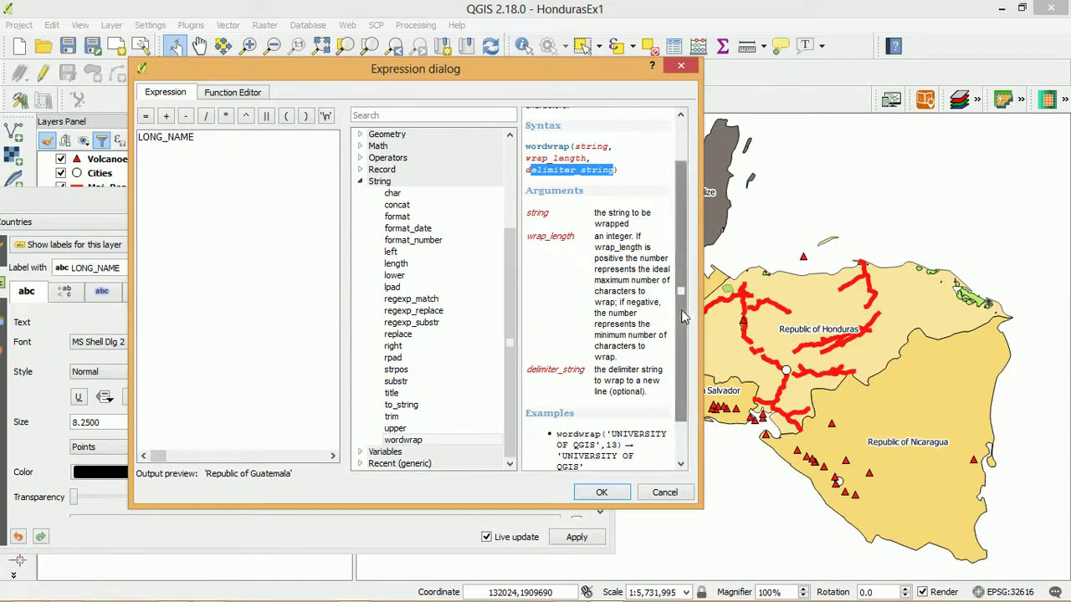
{"action": "scroll", "coordinate": [681, 360], "scroll_direction": "down", "scroll_amount": 1}
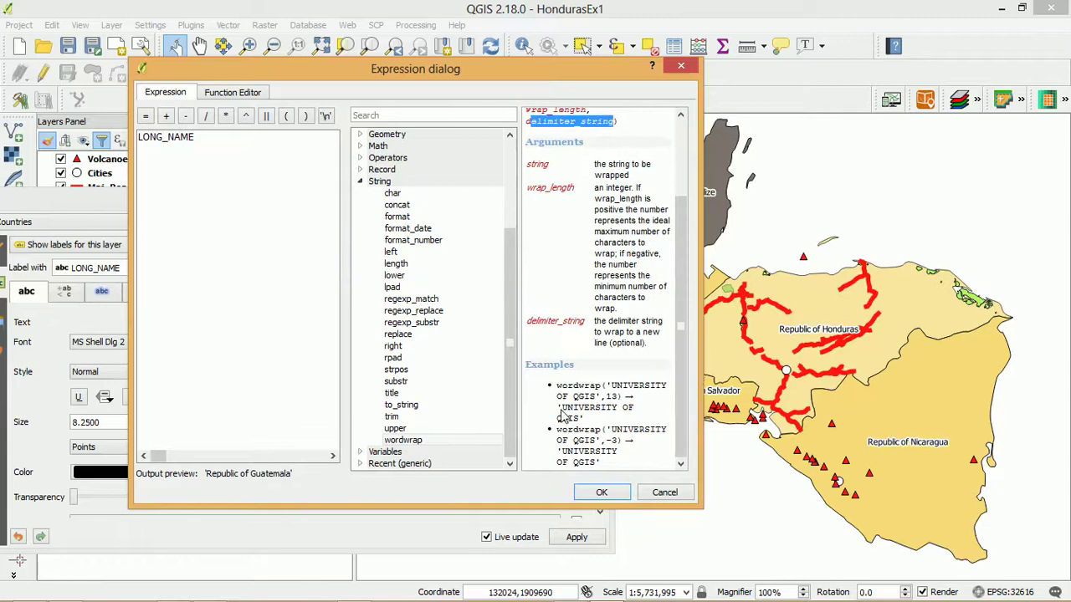
{"action": "left_click", "coordinate": [139, 138]}
- Change the label expression to wordwrap(LONG_NAME, 3) and confirm it
{"action": "left_click", "coordinate": [418, 442]}
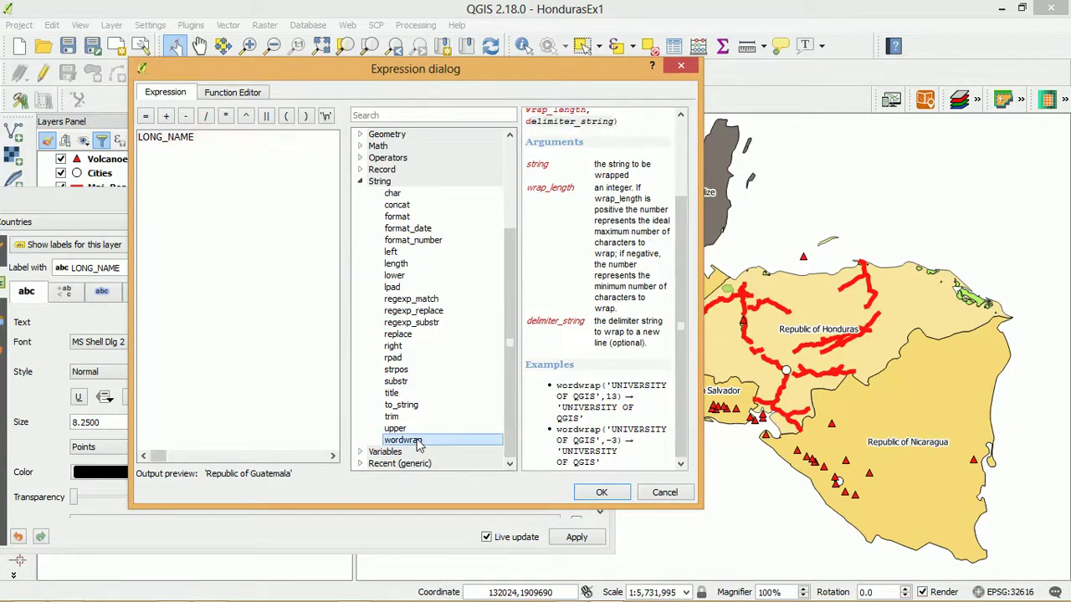
{"action": "double_click", "coordinate": [418, 442]}
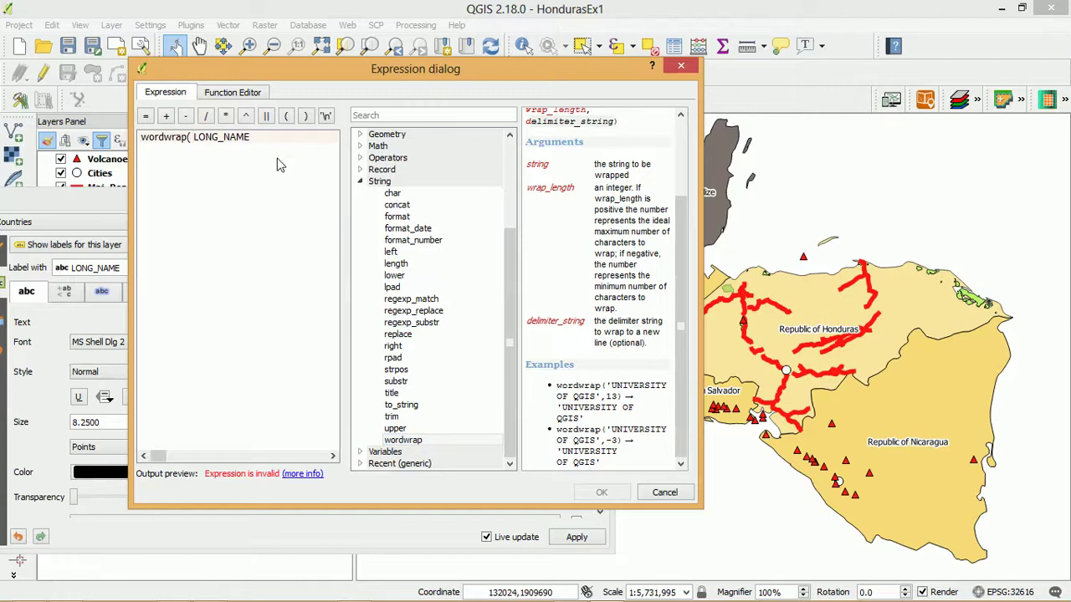
{"action": "left_click", "coordinate": [251, 139]}
{"action": "scroll", "coordinate": [681, 260], "scroll_direction": "up", "scroll_amount": 1}
{"action": "scroll", "coordinate": [681, 261], "scroll_direction": "up", "scroll_amount": 2}
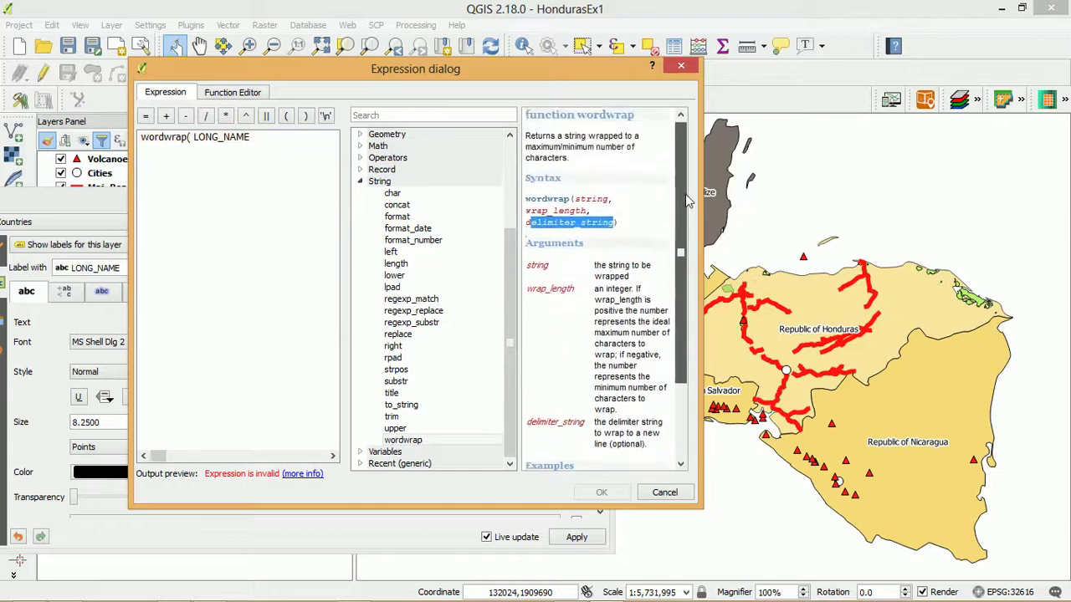
{"action": "left_click", "coordinate": [608, 221]}
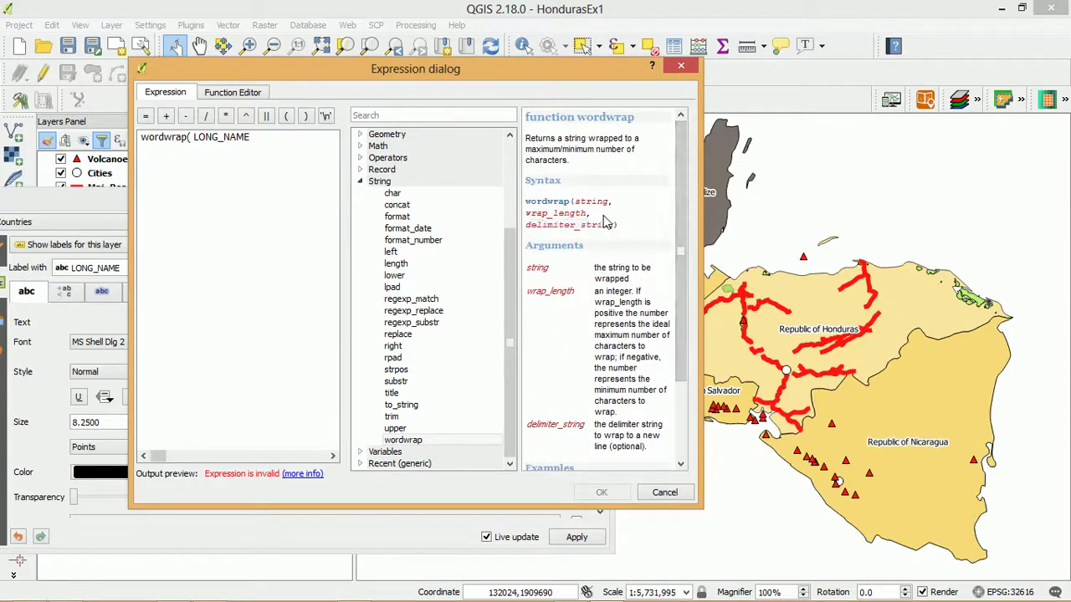
{"action": "left_click", "coordinate": [277, 151]}
{"action": "type", "text": ","}
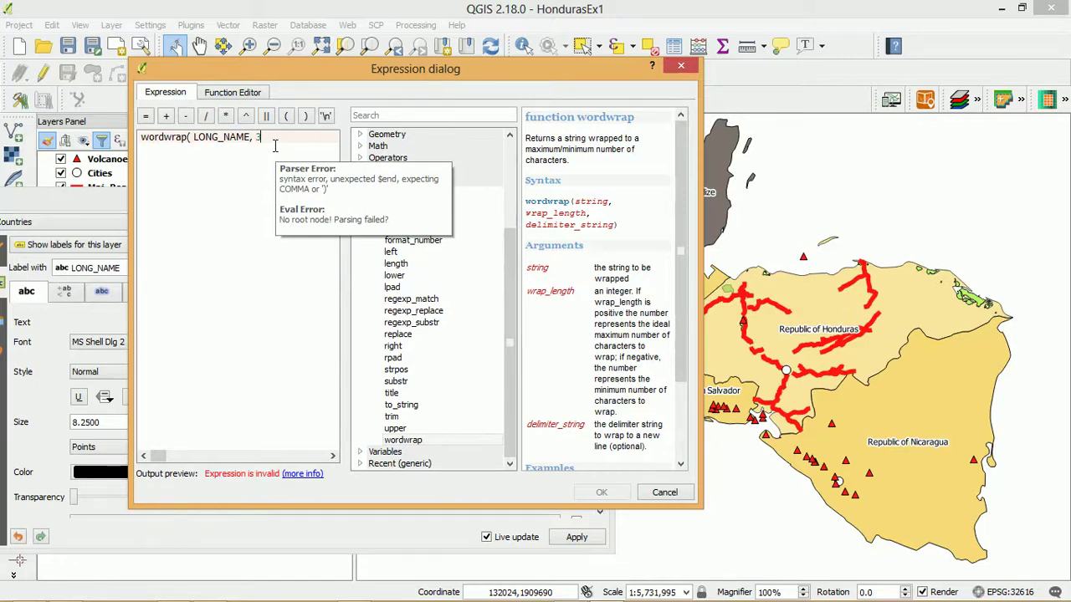
{"action": "type", "text": " 3)"}
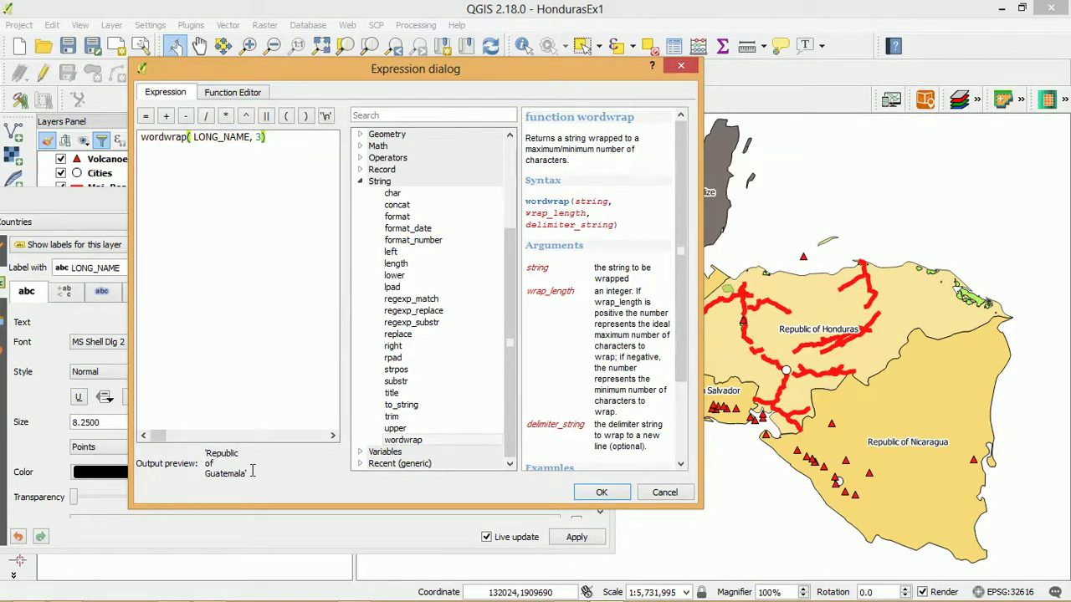
{"action": "left_click", "coordinate": [602, 493]}
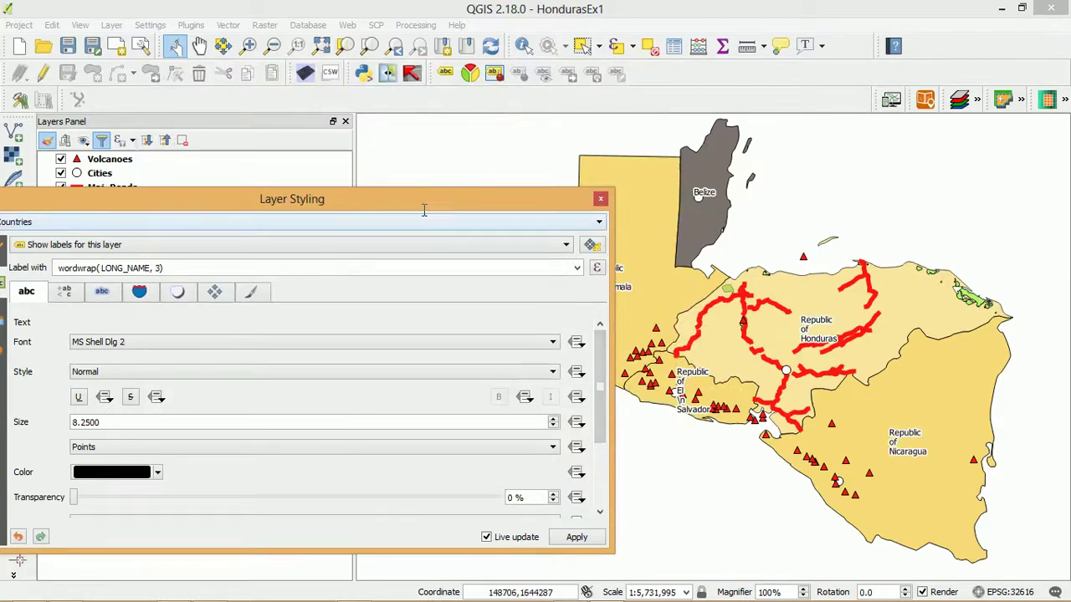
- Set the expression to wordwrap(LONG_NAME, -3) and apply, splitting names onto two lines
{"action": "left_click_drag", "start_coordinate": [424, 210], "coordinate": [342, 251]}
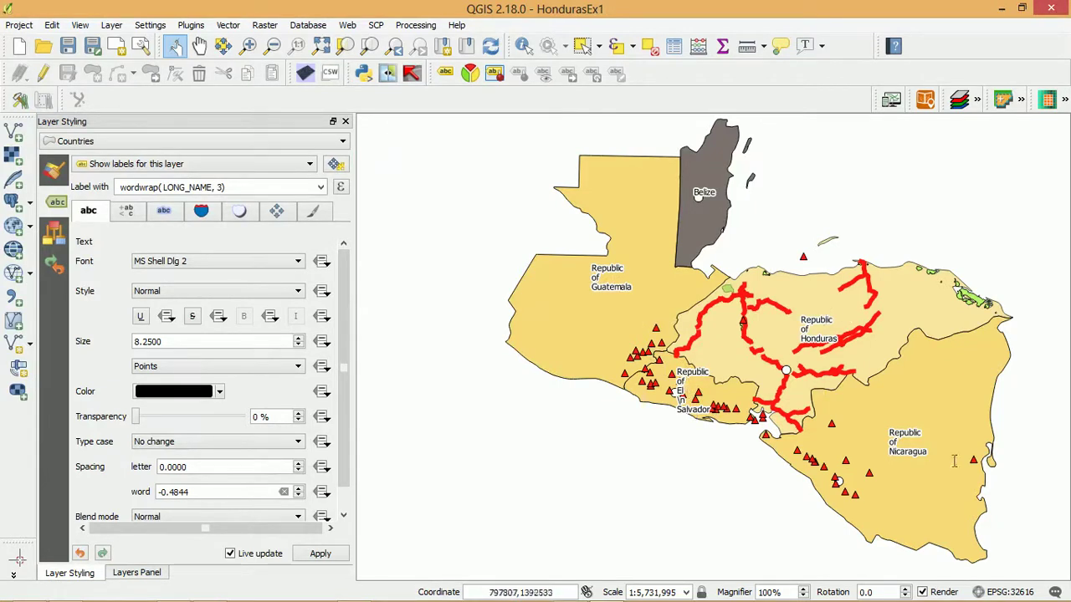
{"action": "left_click_drag", "start_coordinate": [195, 121], "coordinate": [346, 159]}
{"action": "left_click_drag", "start_coordinate": [346, 222], "coordinate": [355, 206]}
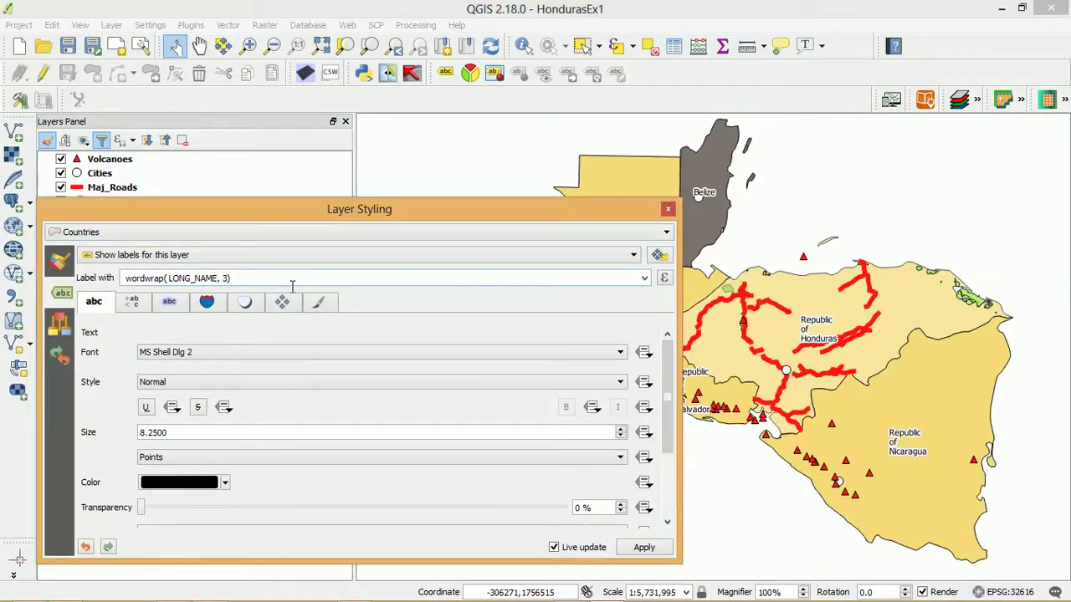
{"action": "type", "text": "-"}
{"action": "left_click", "coordinate": [646, 547]}
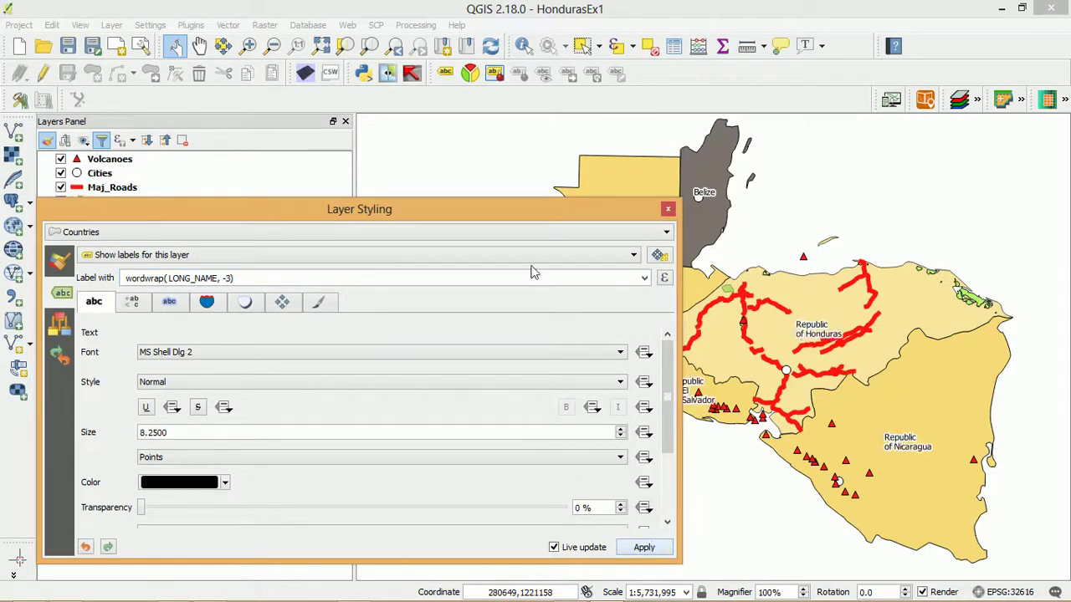
{"action": "left_click_drag", "start_coordinate": [566, 207], "coordinate": [420, 202]}
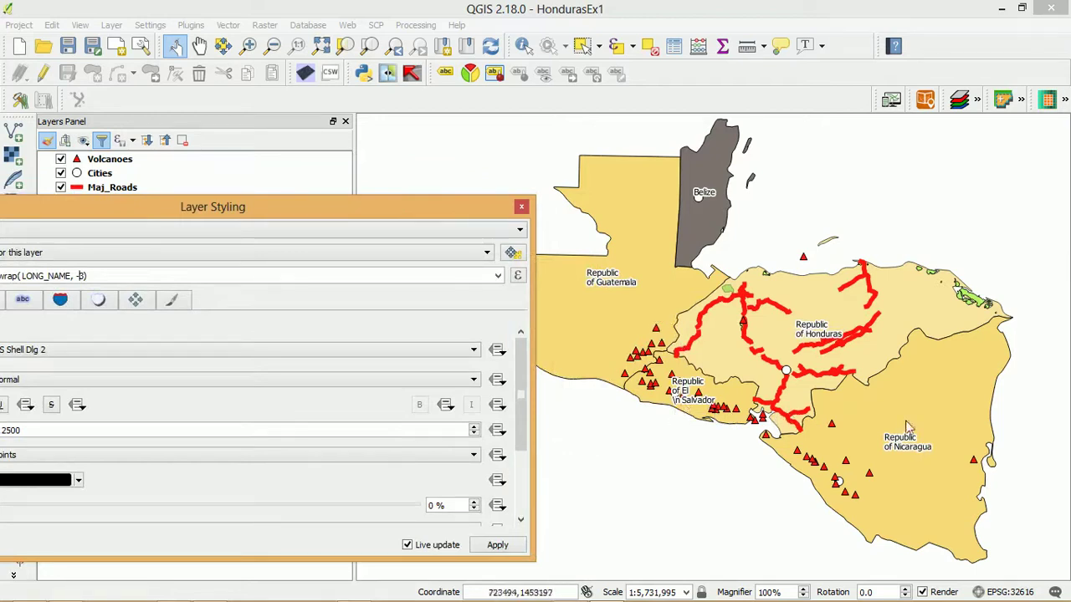
{"action": "left_click_drag", "start_coordinate": [359, 206], "coordinate": [664, 210]}
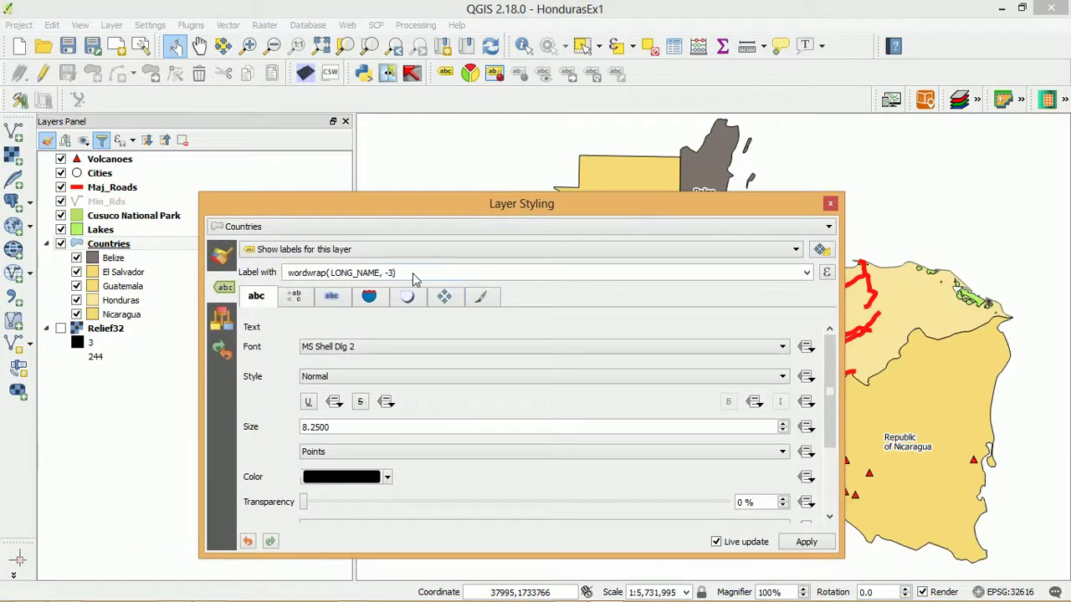
- Revert Label with to plain LONG_NAME and close the Layer Styling window
{"action": "key", "text": "BackSpace"}
{"action": "key", "text": "BackSpace"}
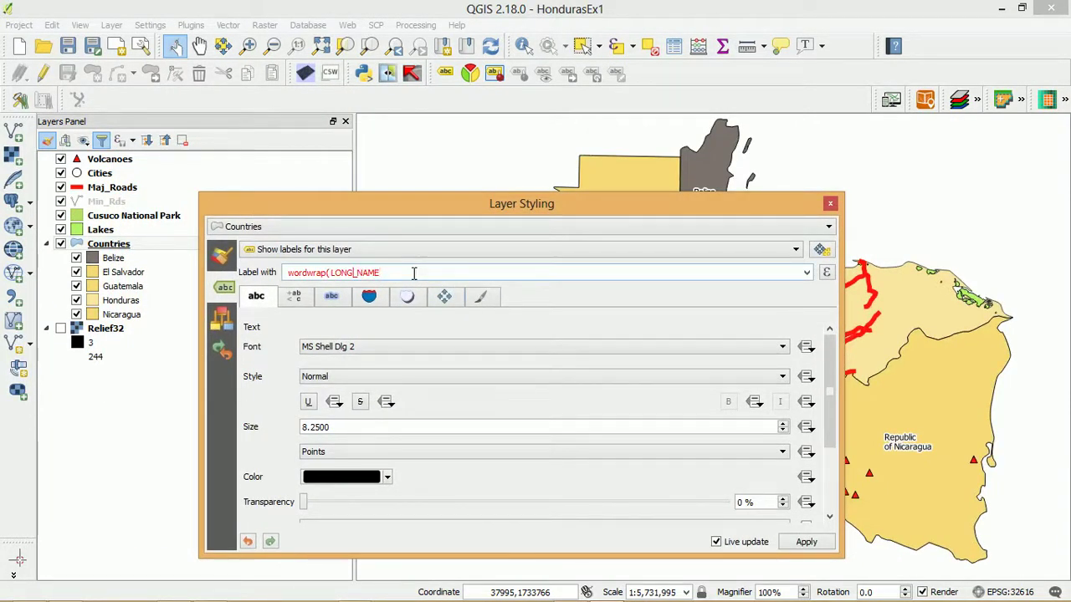
{"action": "key", "text": "BackSpace"}
{"action": "key", "text": "BackSpace"}
{"action": "key", "text": "BackSpace"}
{"action": "key", "text": "BackSpace"}
{"action": "key", "text": "BackSpace"}
{"action": "key", "text": "BackSpace"}
{"action": "key", "text": "BackSpace"}
{"action": "key", "text": "BackSpace"}
{"action": "key", "text": "BackSpace"}
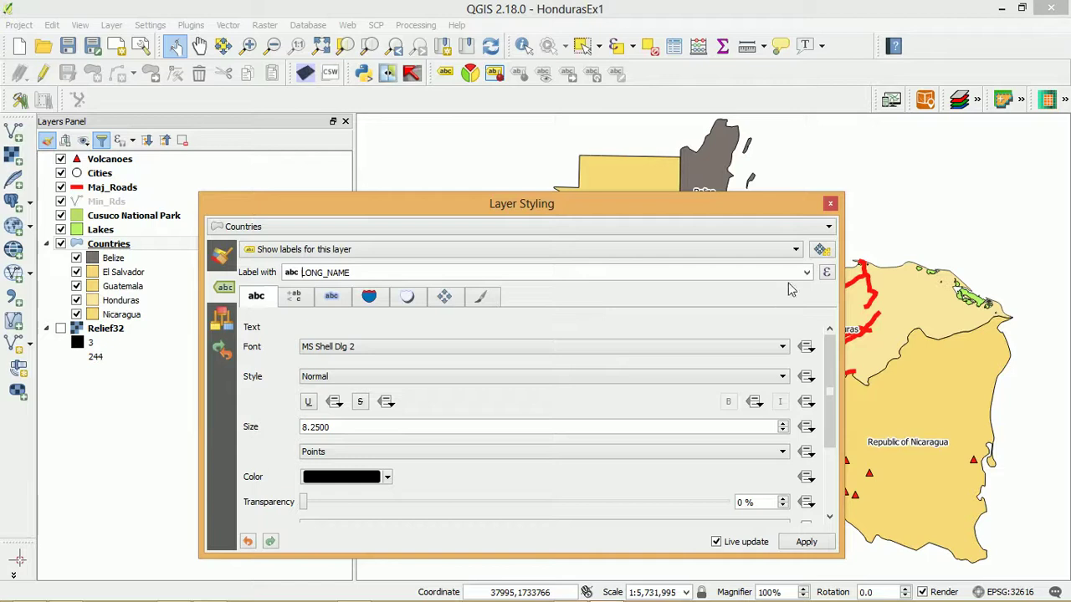
{"action": "left_click", "coordinate": [830, 204]}
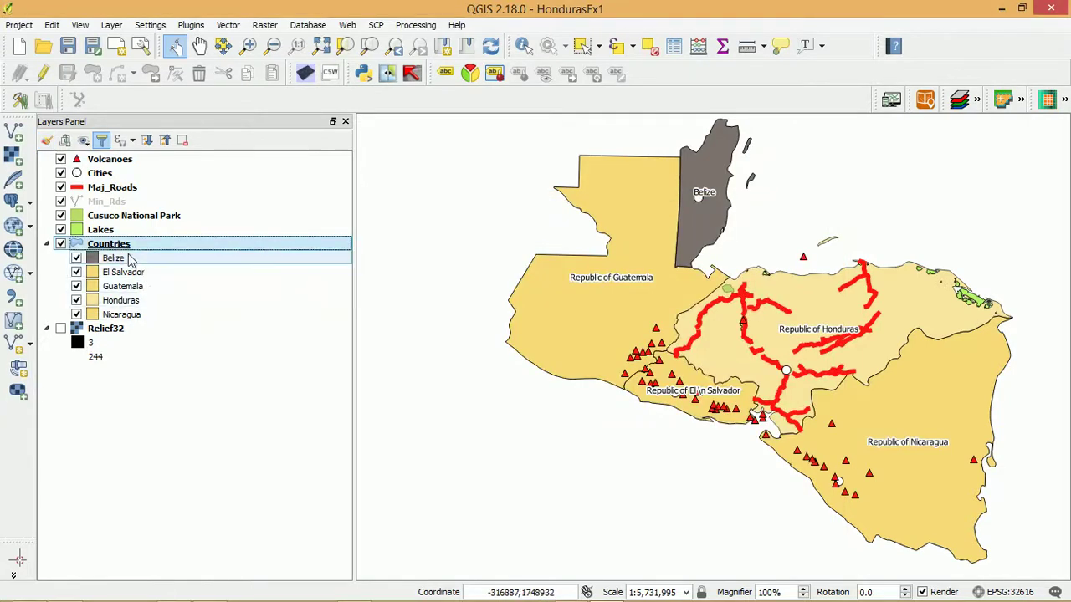
{"action": "right_click", "coordinate": [118, 248]}
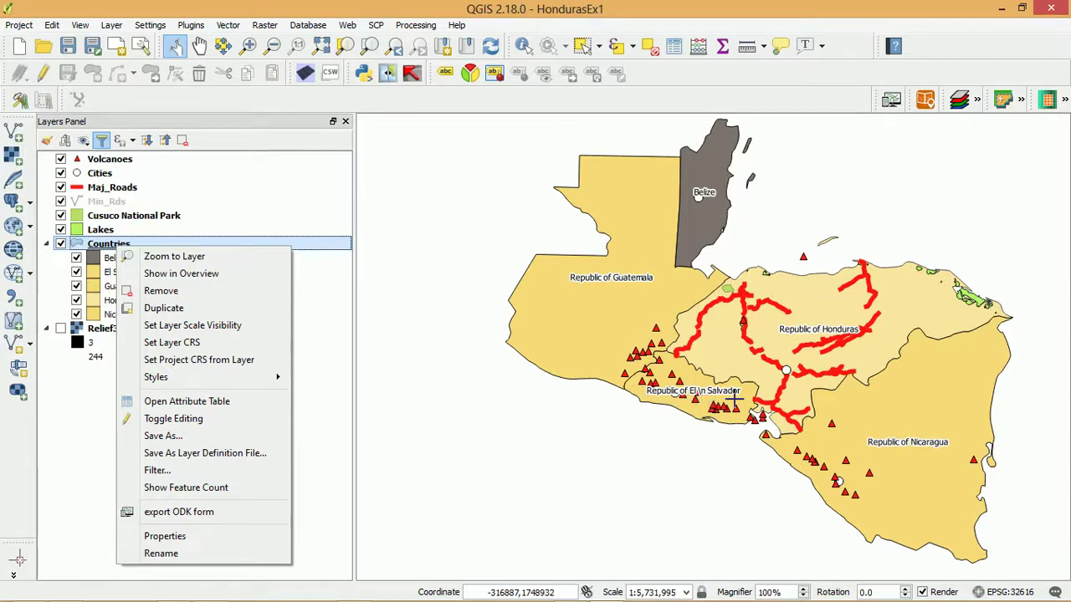
- Open the Countries attribute table in edit mode to change Honduras's LONG_NAME
{"action": "left_click", "coordinate": [187, 402]}
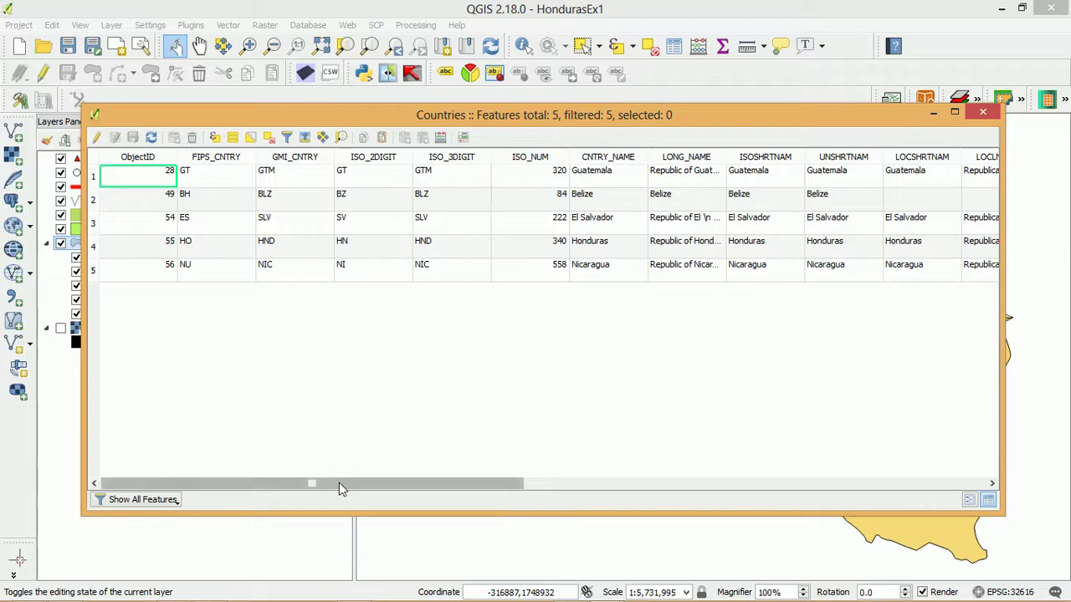
{"action": "left_click_drag", "start_coordinate": [338, 482], "coordinate": [427, 483]}
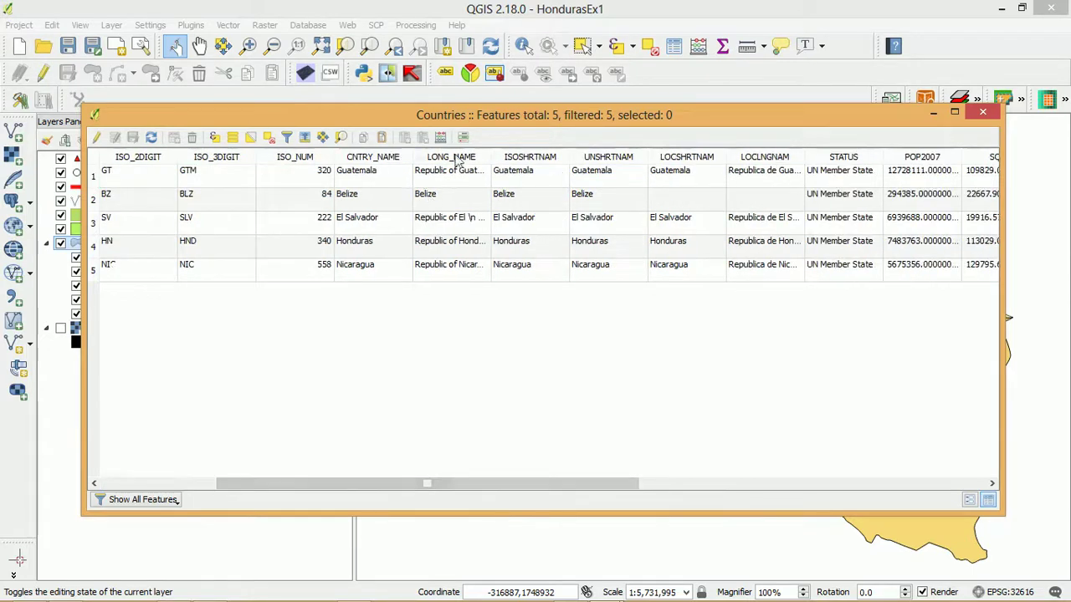
{"action": "left_click", "coordinate": [95, 137]}
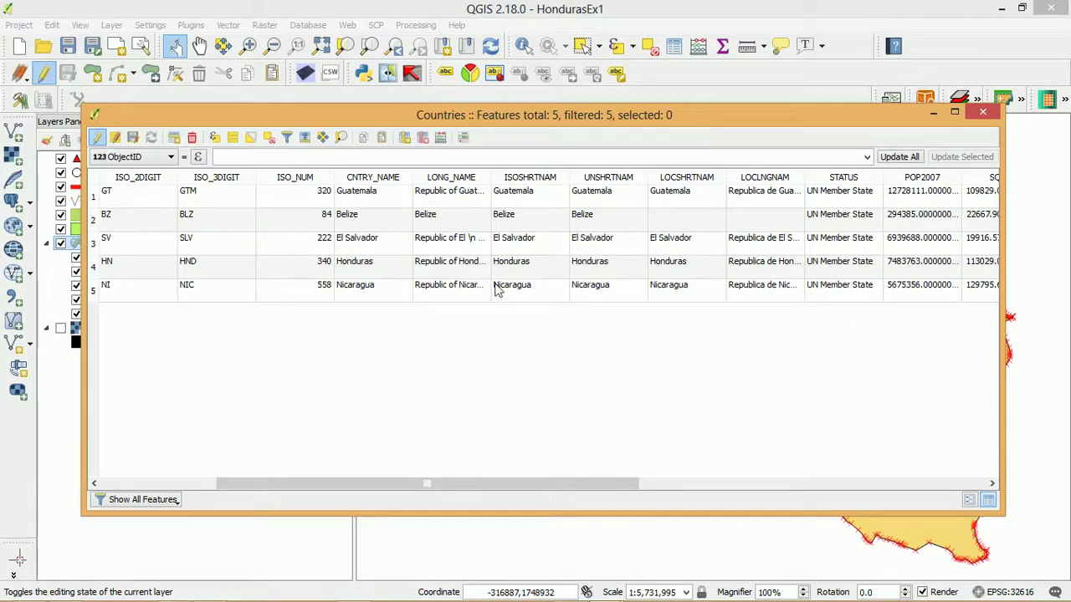
{"action": "double_click", "coordinate": [441, 265]}
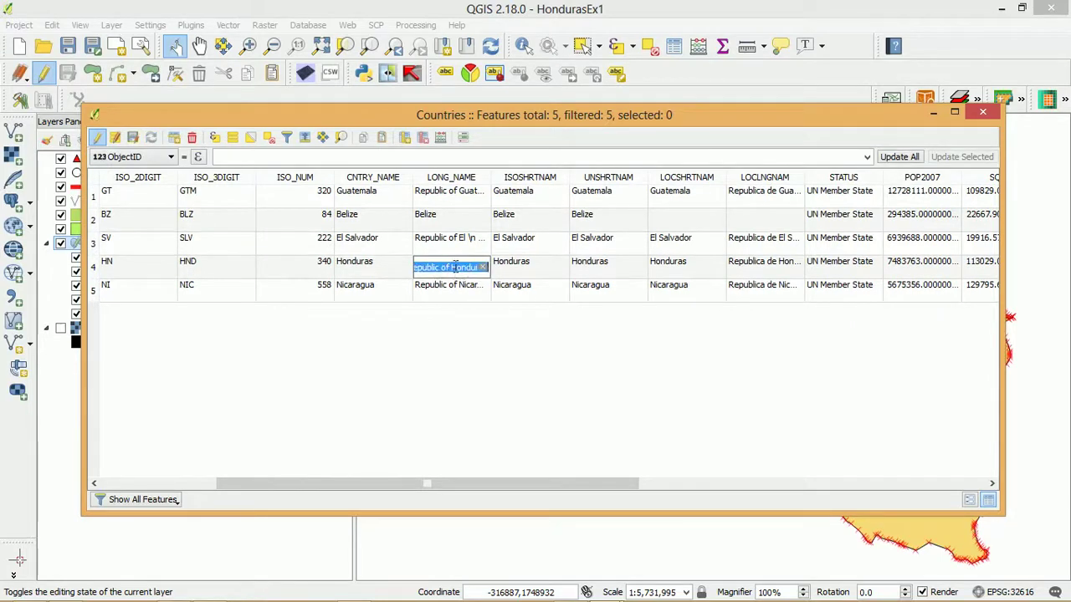
{"action": "left_click", "coordinate": [452, 267]}
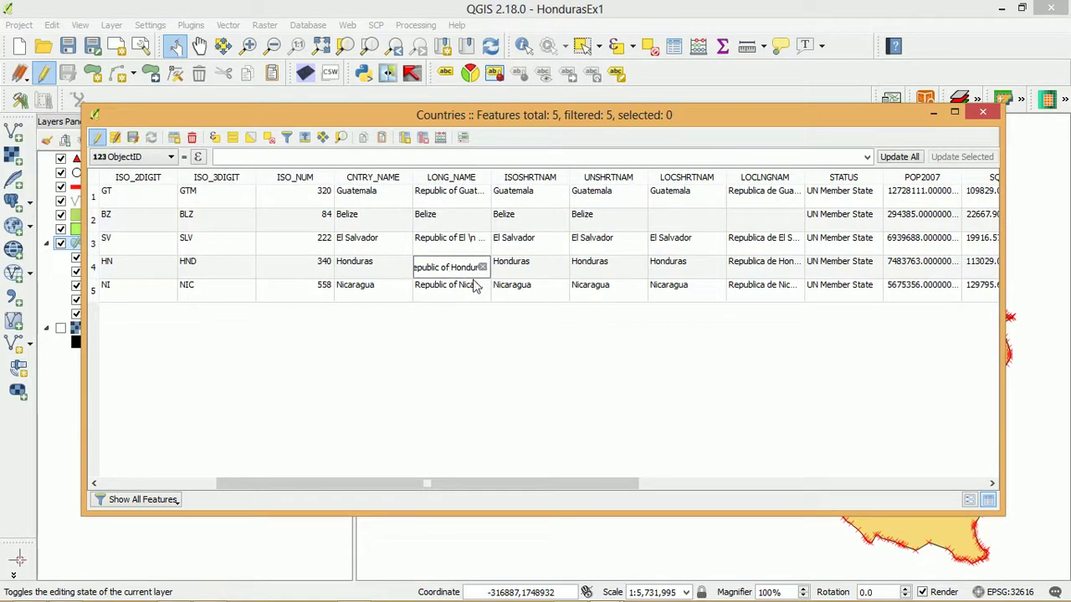
{"action": "type", "text": "\\n"}
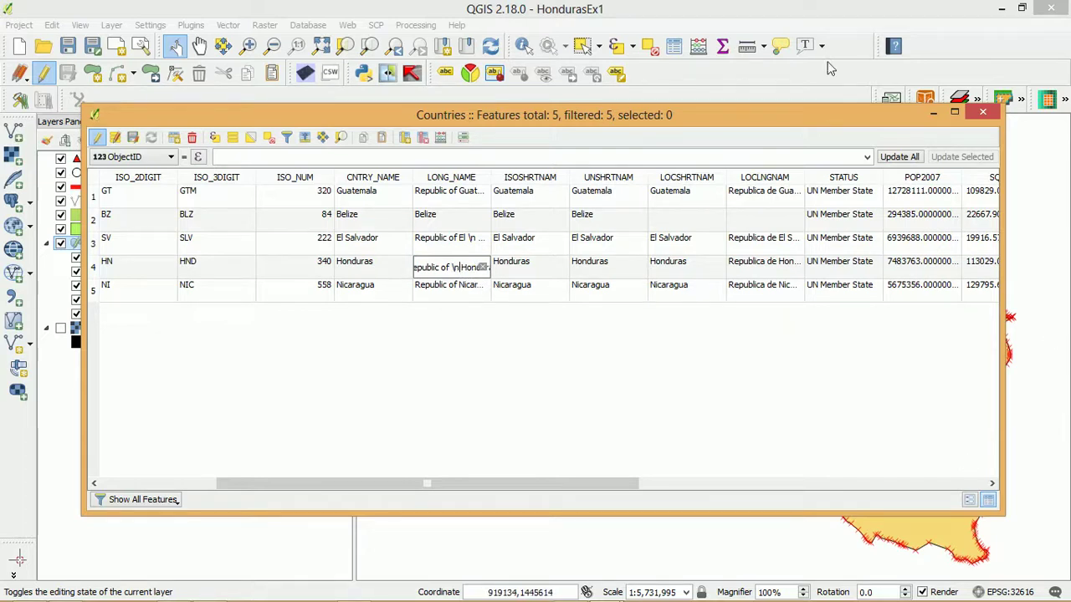
{"action": "left_click", "coordinate": [97, 137]}
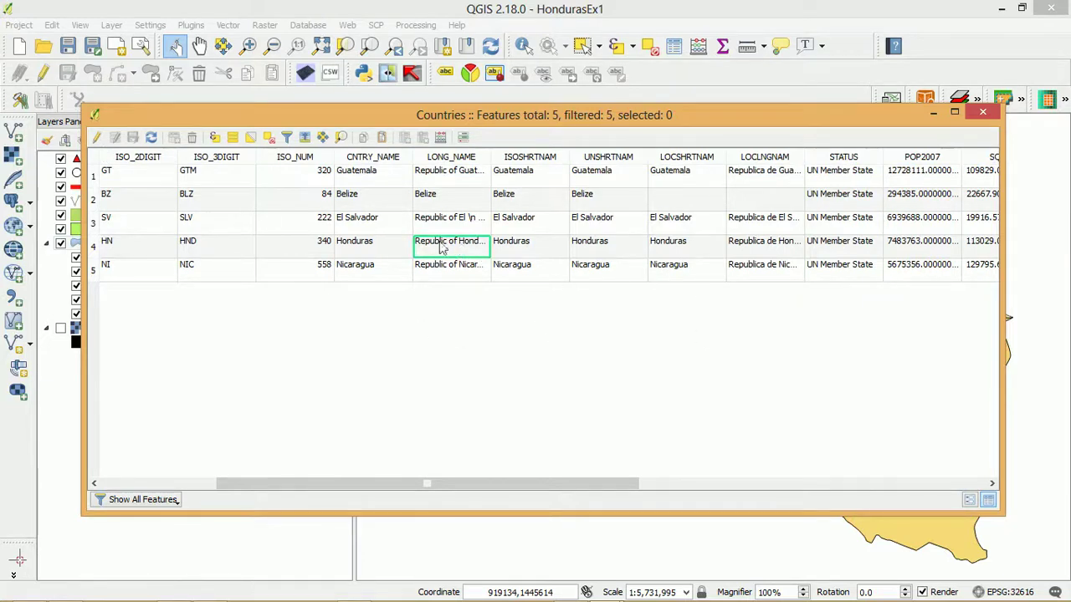
{"action": "left_click", "coordinate": [98, 138]}
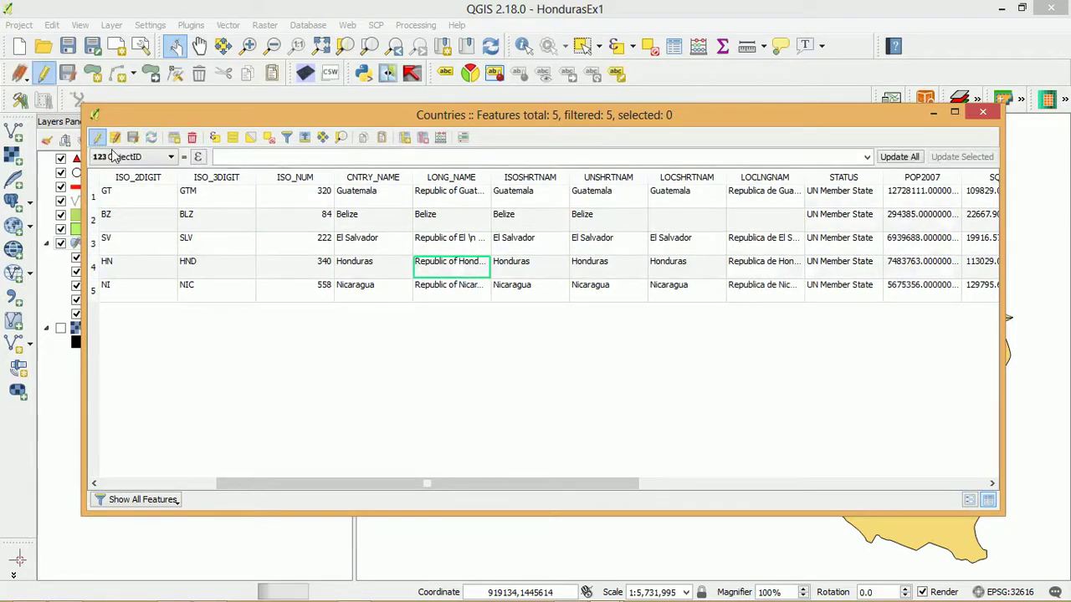
- Change Honduras's LONG_NAME to 'Republic of \n Honduras' and close the attribute table
{"action": "double_click", "coordinate": [455, 280]}
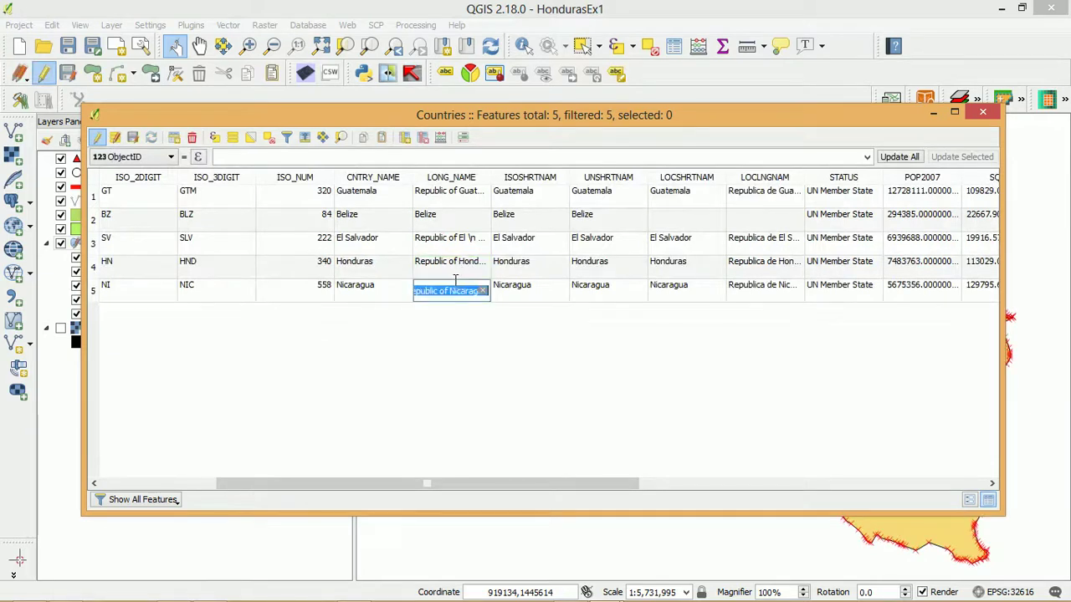
{"action": "double_click", "coordinate": [463, 268]}
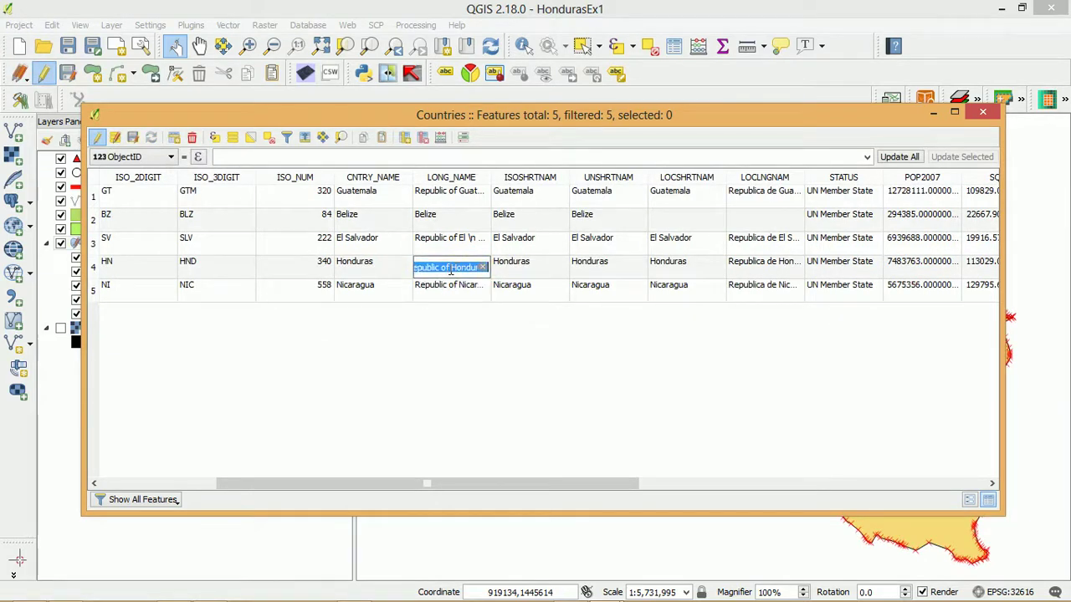
{"action": "left_click", "coordinate": [465, 274]}
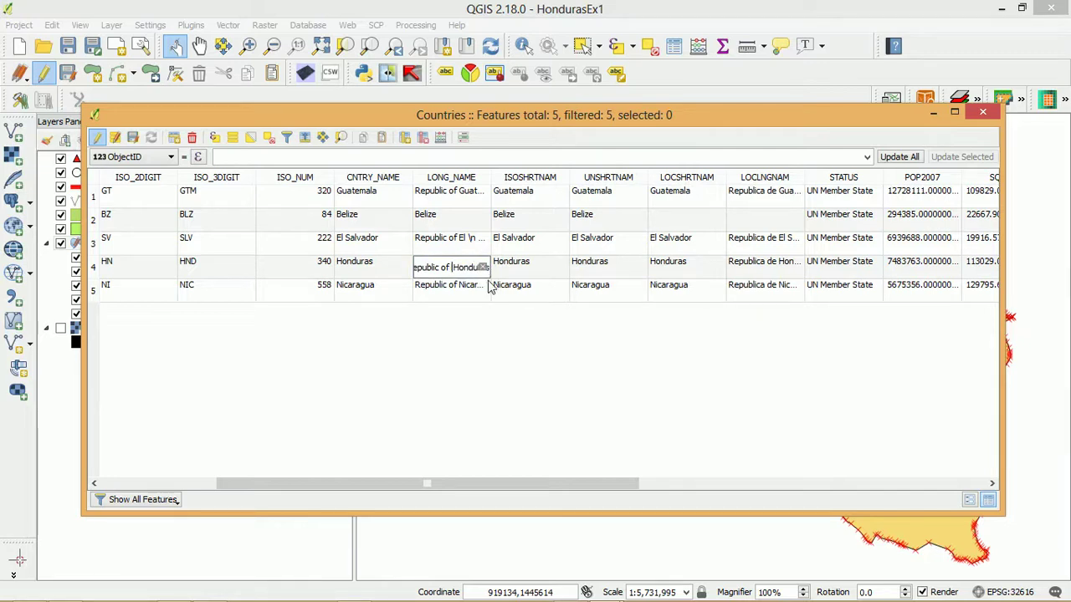
{"action": "type", "text": "\\n"}
{"action": "double_click", "coordinate": [473, 289]}
{"action": "key", "text": "Escape"}
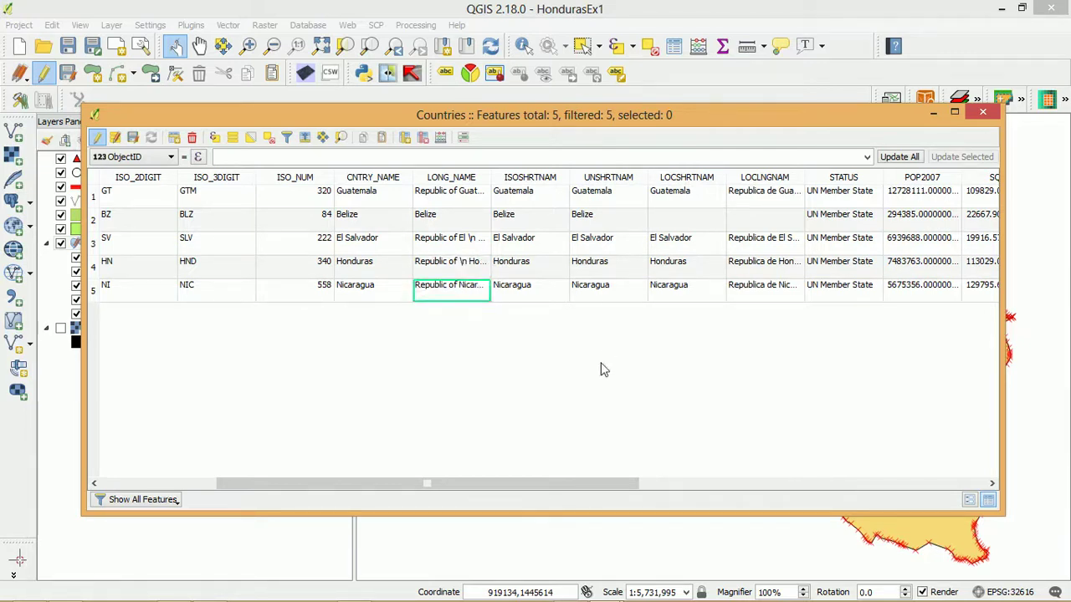
{"action": "left_click", "coordinate": [981, 111]}
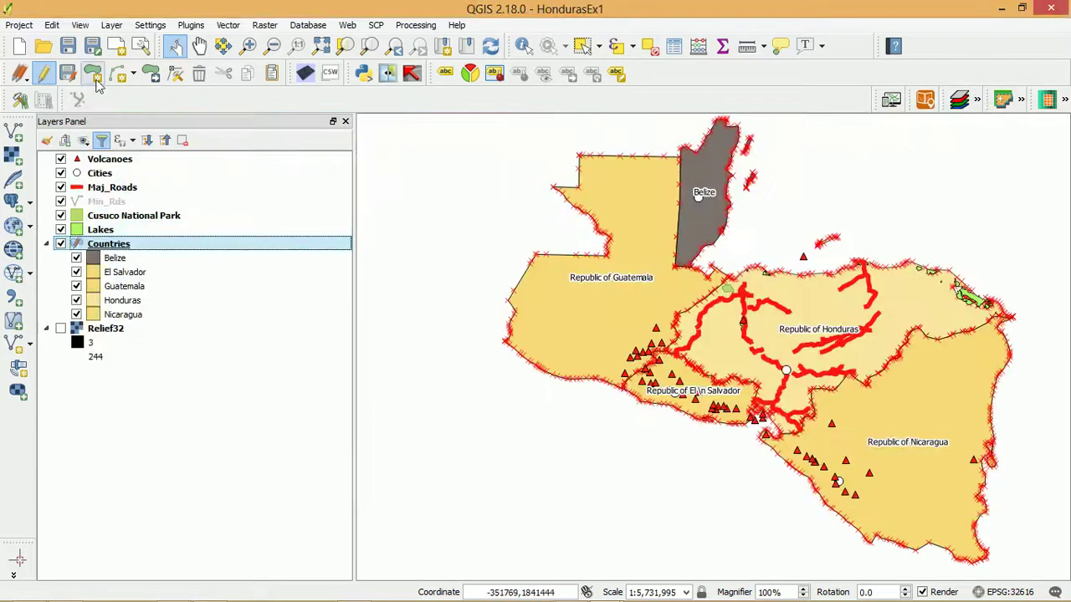
- Stop editing the Countries layer and save the edits so Honduras shows the literal \n marker
{"action": "left_click", "coordinate": [44, 73]}
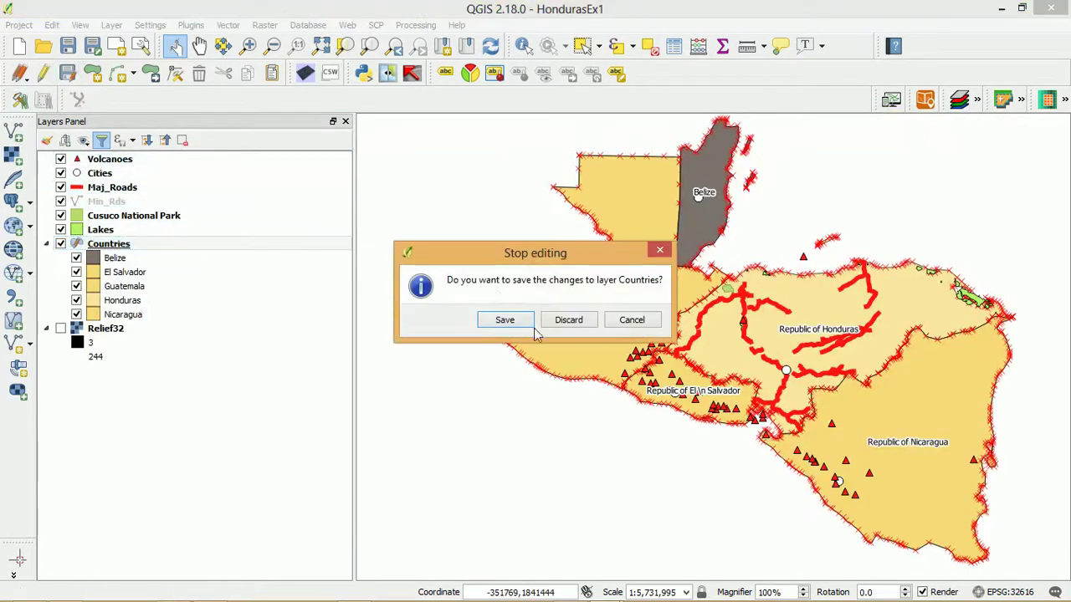
{"action": "left_click", "coordinate": [505, 321]}
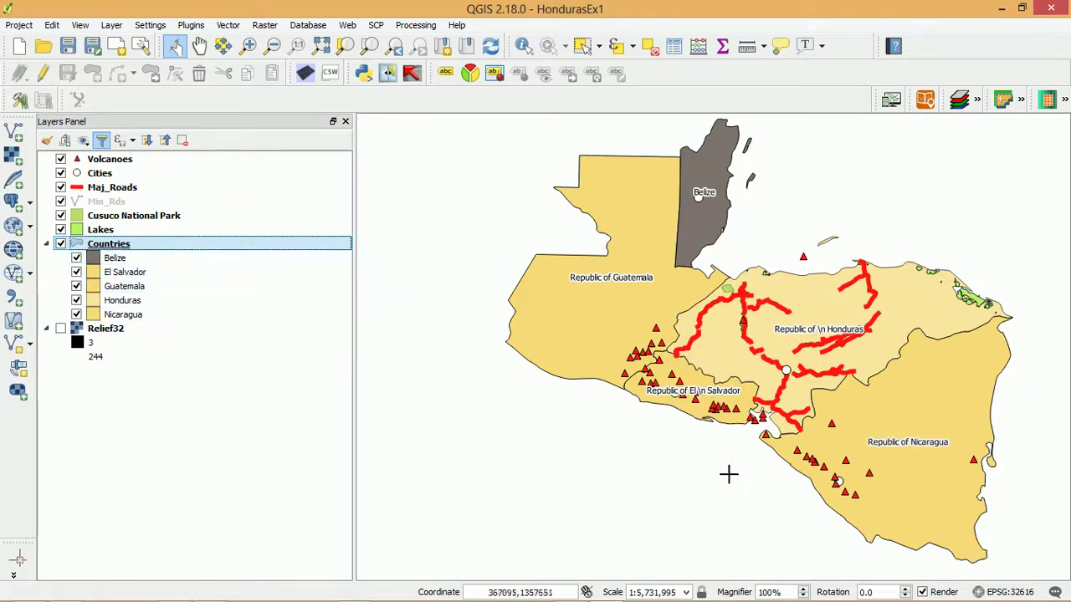
{"action": "right_click", "coordinate": [163, 247]}
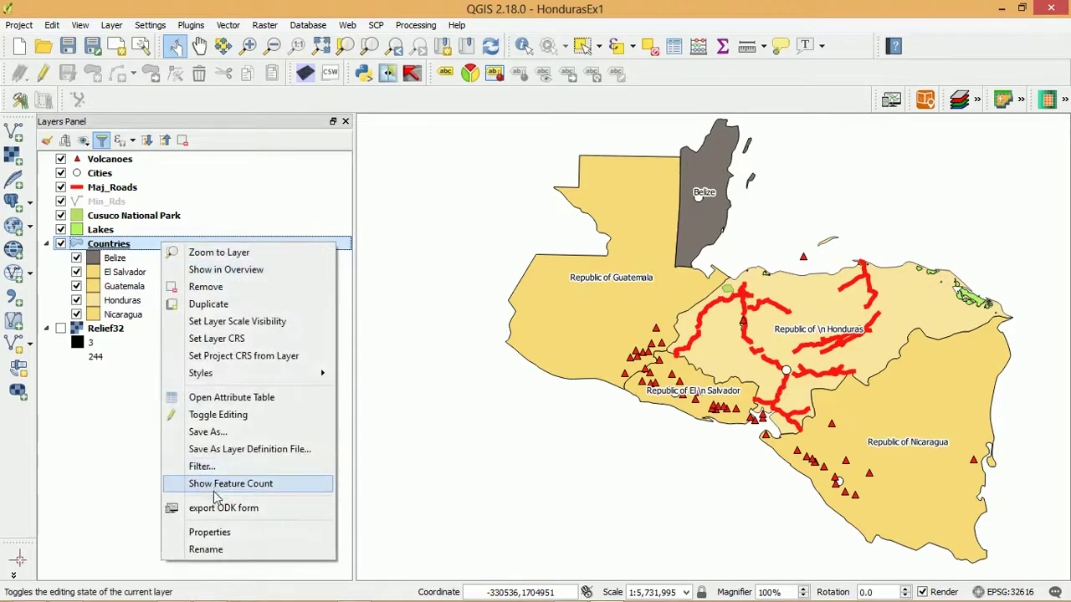
- Set the Countries label wrap character to \n and apply, so Honduras and El Salvador break onto two lines
{"action": "left_click", "coordinate": [213, 533]}
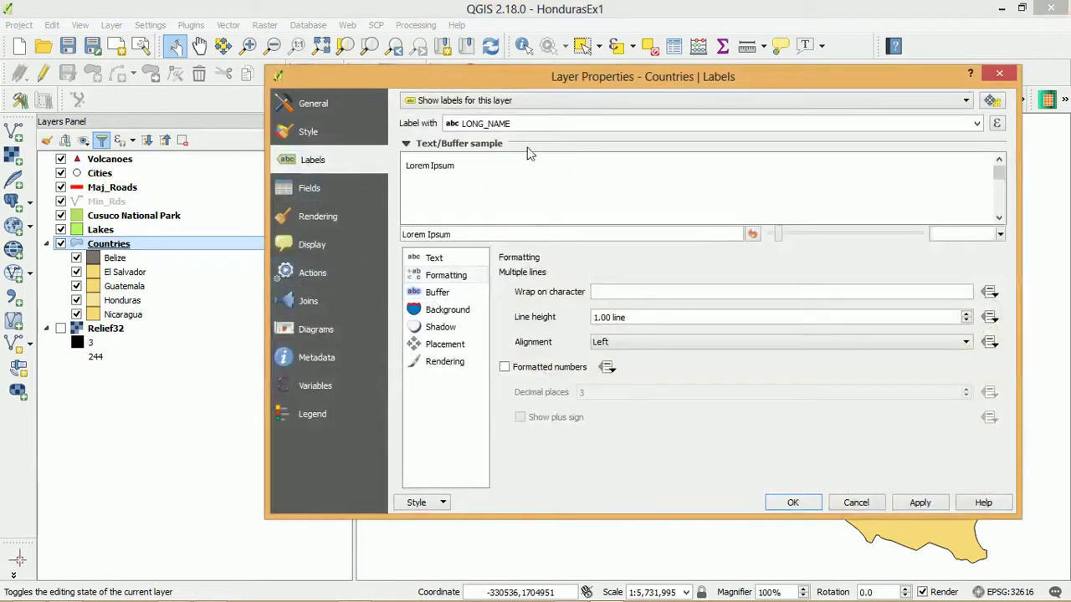
{"action": "left_click", "coordinate": [441, 262]}
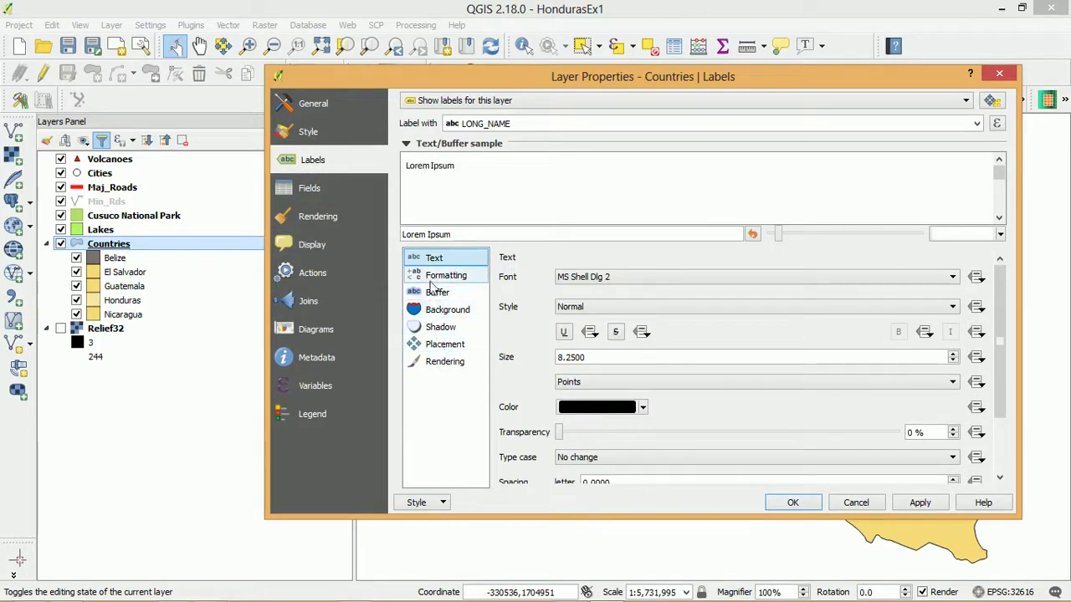
{"action": "left_click", "coordinate": [441, 280]}
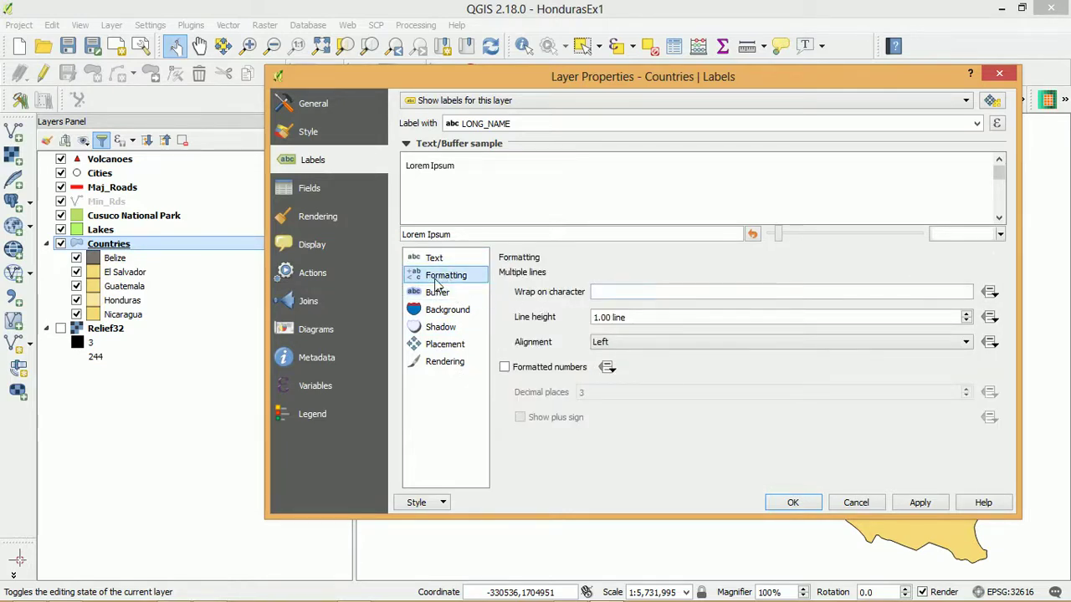
{"action": "left_click", "coordinate": [624, 291]}
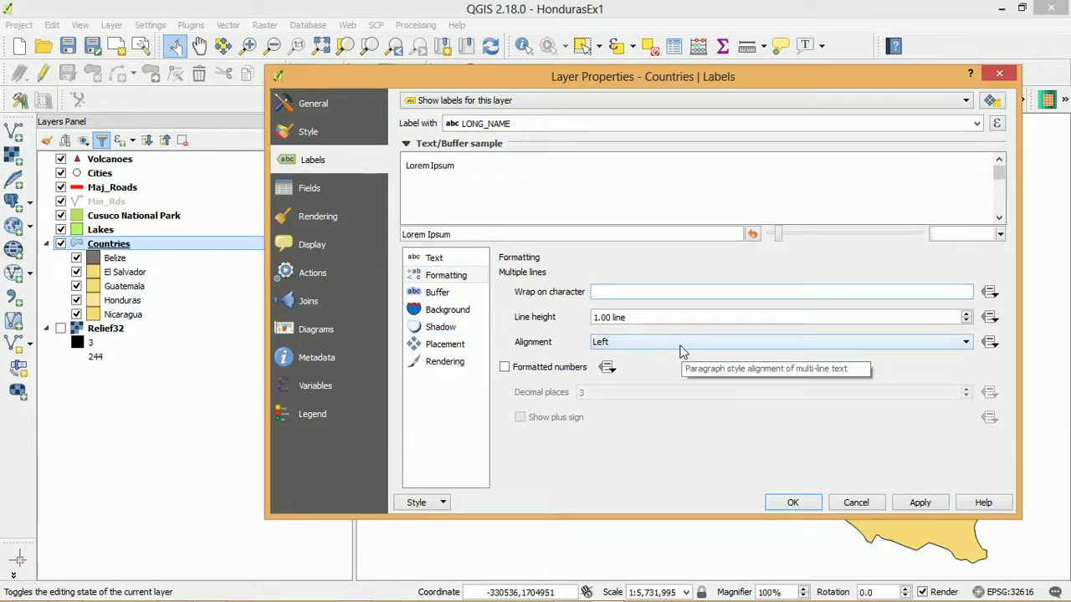
{"action": "type", "text": "\\n"}
{"action": "left_click", "coordinate": [922, 502]}
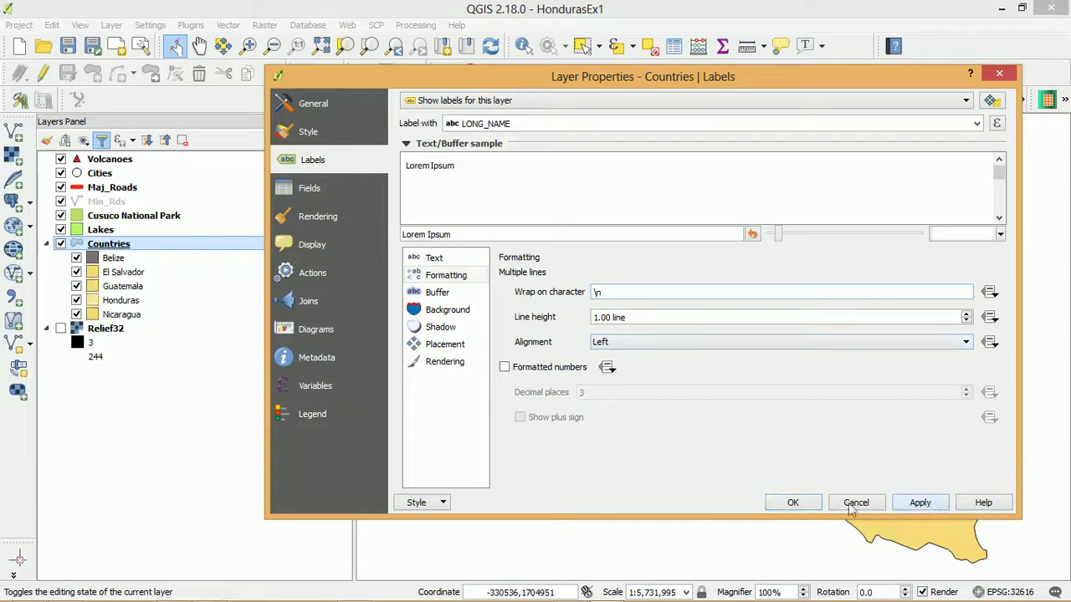
{"action": "left_click_drag", "start_coordinate": [832, 77], "coordinate": [388, 165]}
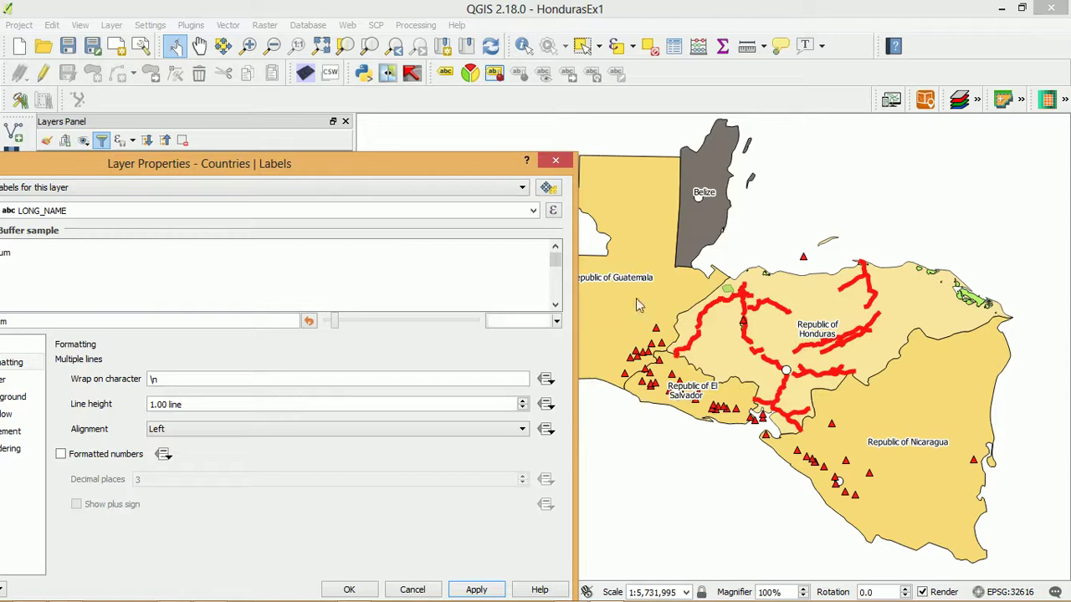
{"action": "left_click_drag", "start_coordinate": [436, 164], "coordinate": [728, 62]}
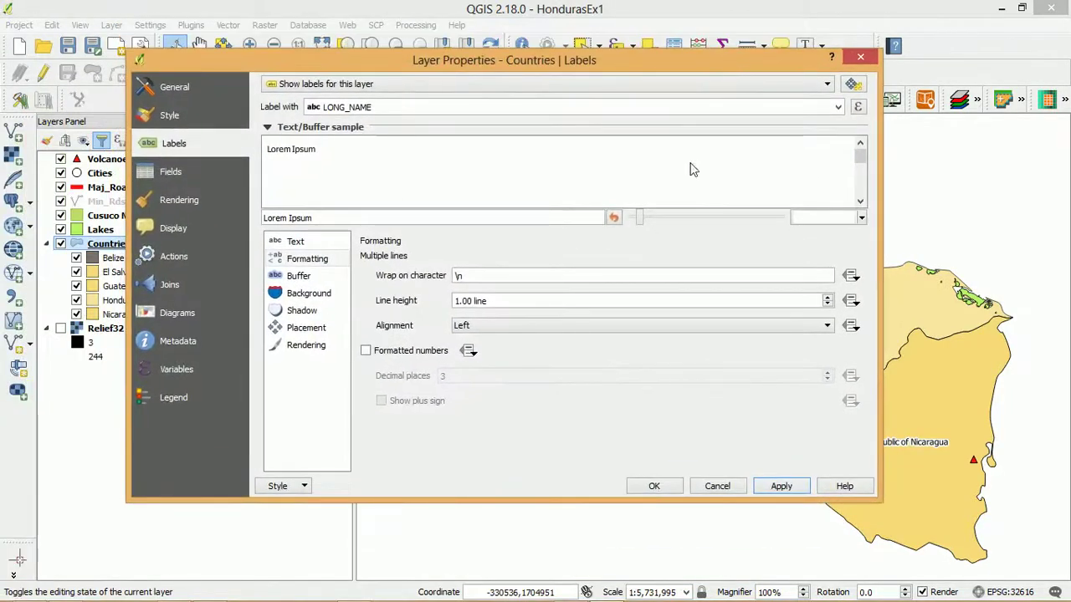
- Set the Countries labels' multi-line alignment to Center and apply, checking the Honduras labels
{"action": "left_click", "coordinate": [827, 326]}
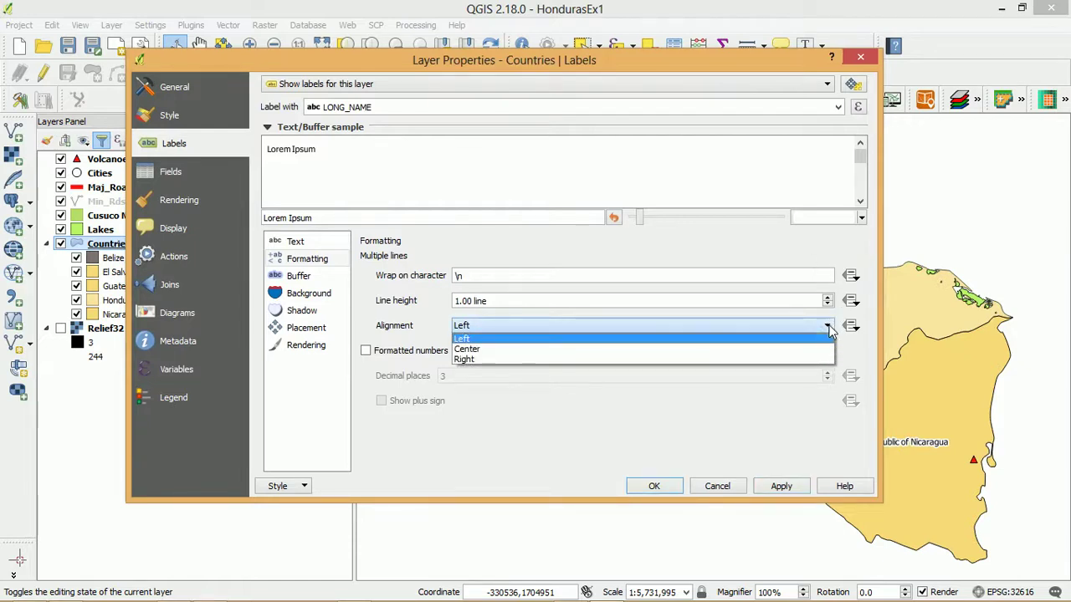
{"action": "left_click", "coordinate": [602, 350]}
{"action": "left_click", "coordinate": [781, 487]}
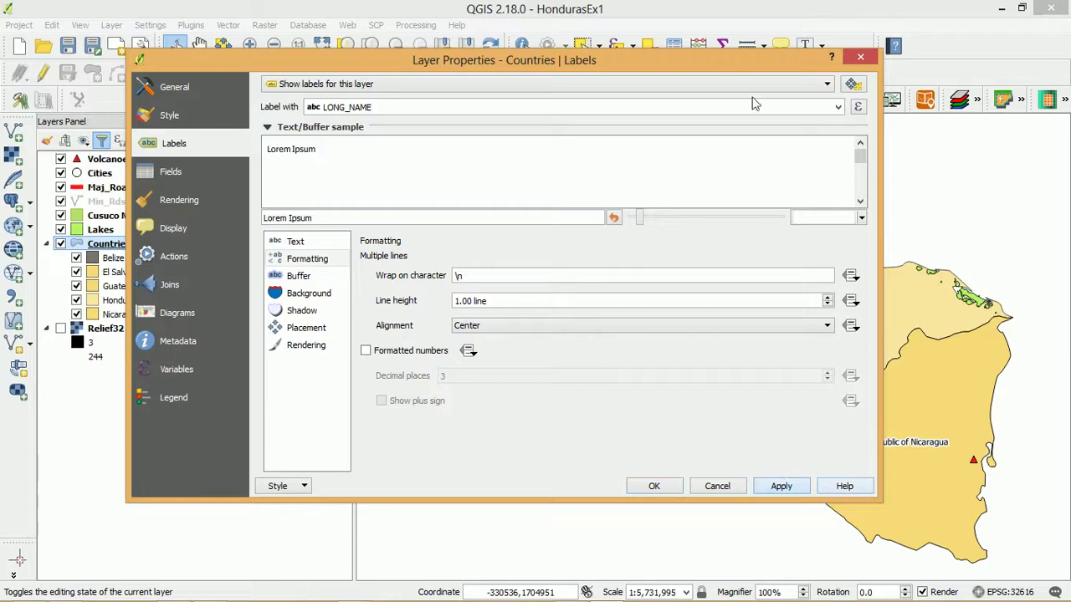
{"action": "left_click_drag", "start_coordinate": [727, 63], "coordinate": [795, 116]}
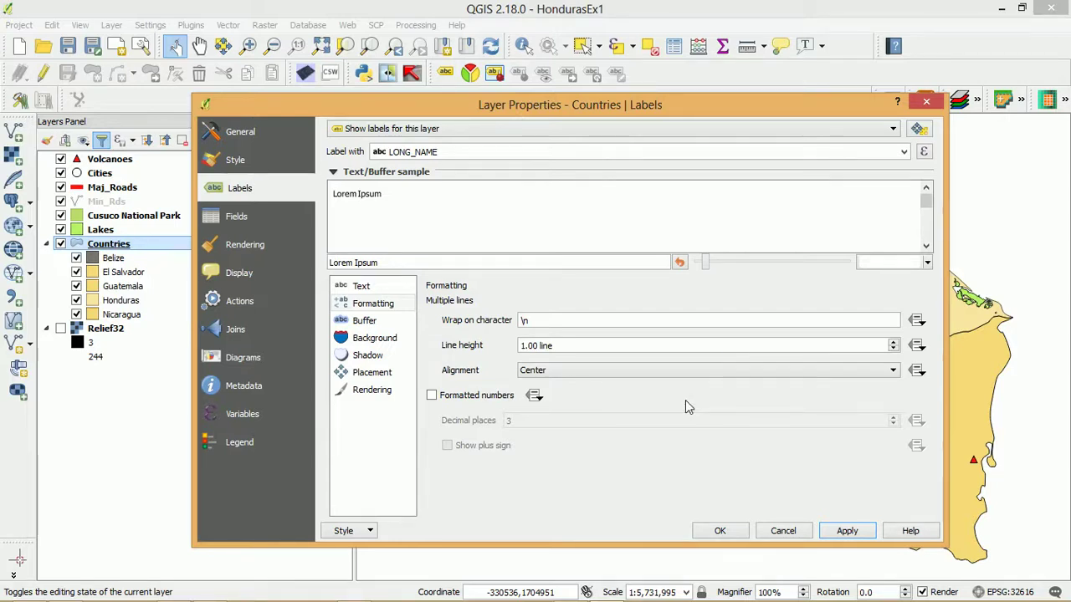
{"action": "left_click", "coordinate": [720, 531]}
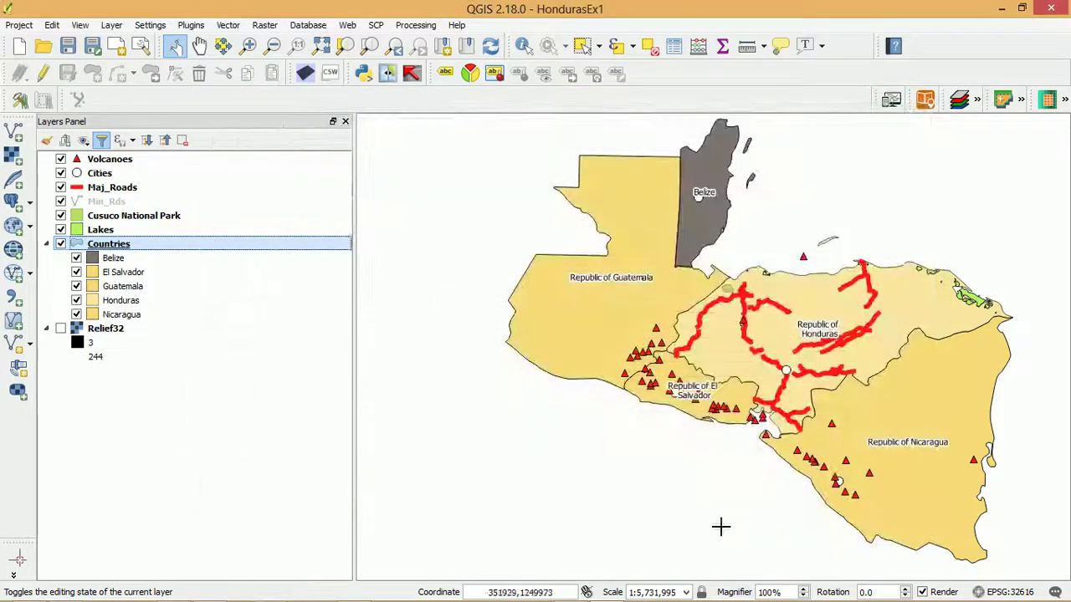